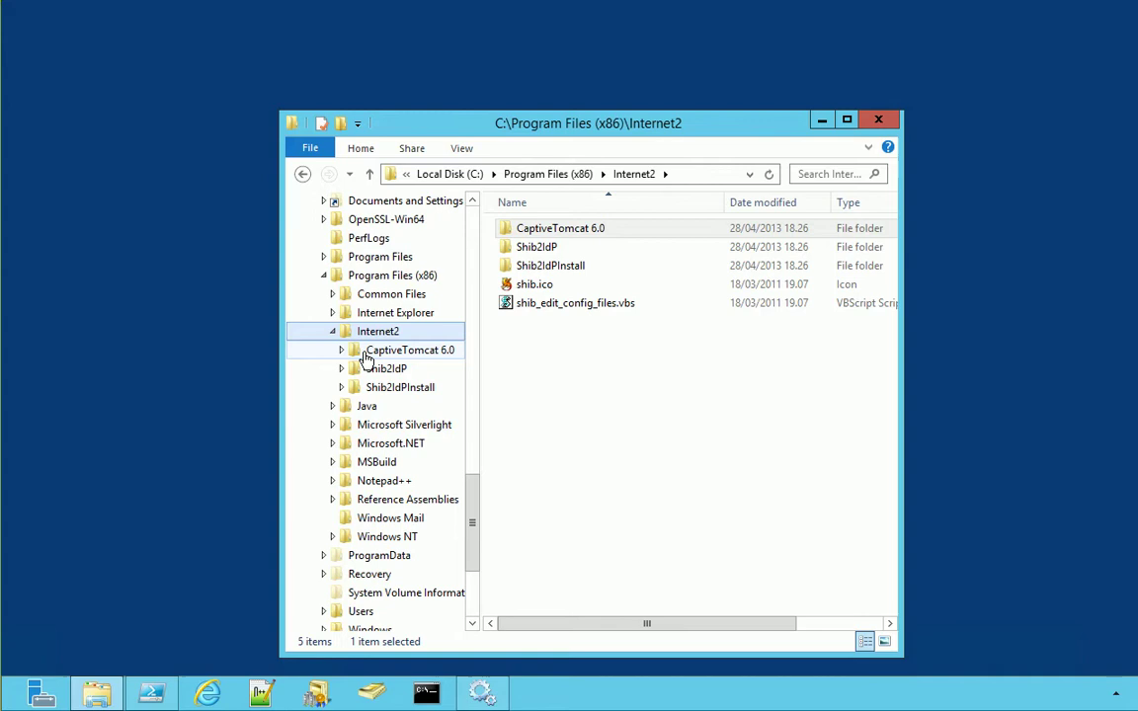
Open CaptiveTomcat 6.0\conf\server.xml in Notepad++ from Windows Explorer
click(415, 348)
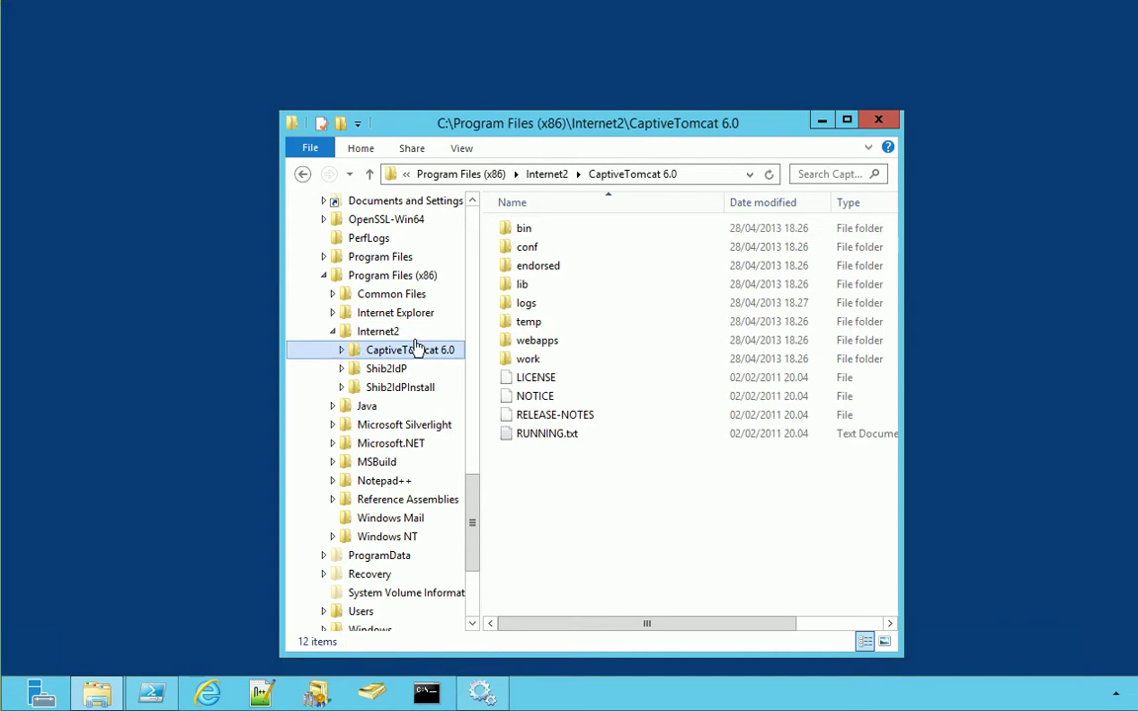
double_click(526, 247)
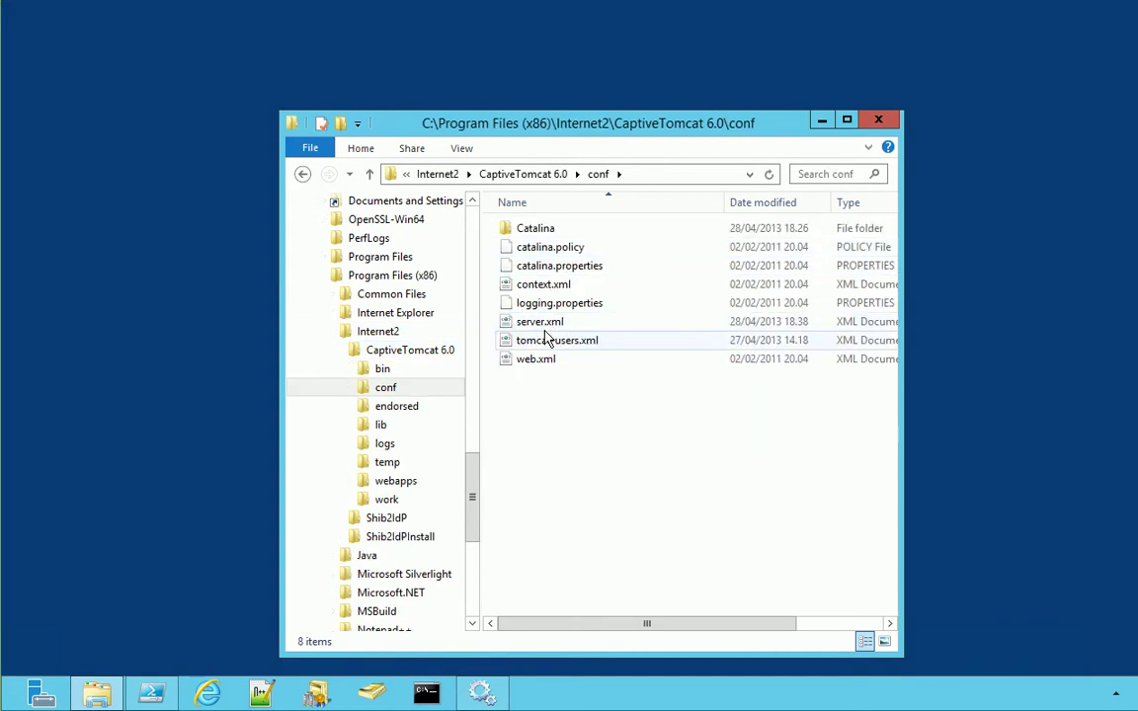
right_click(541, 324)
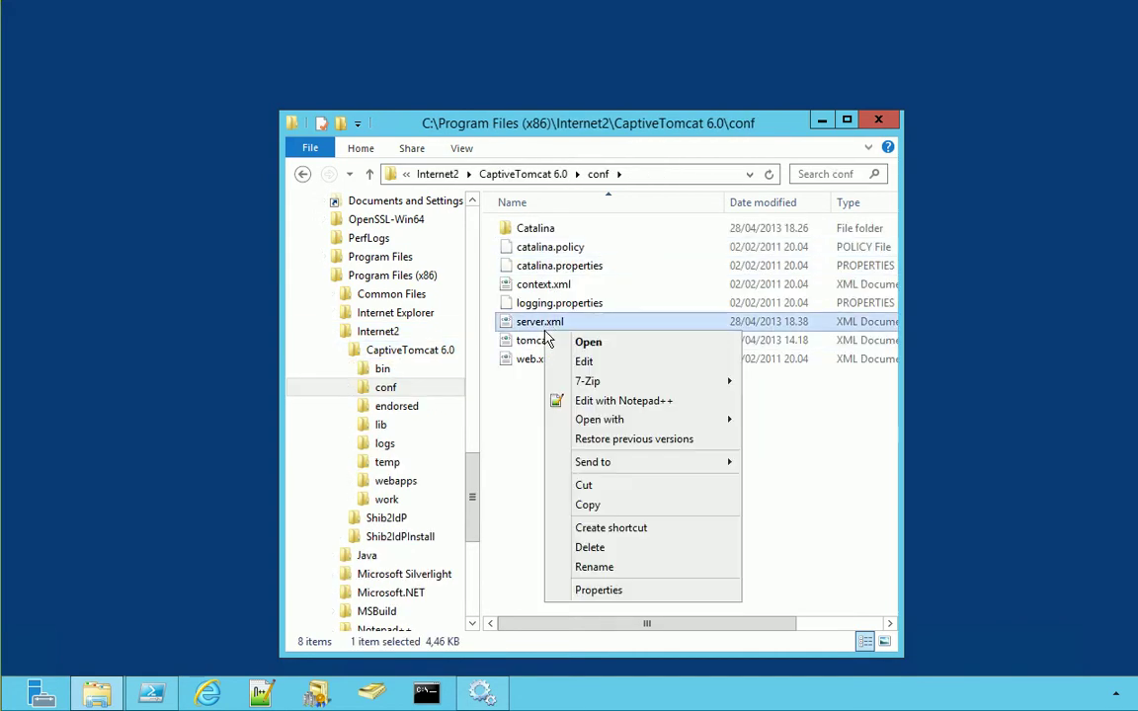
click(578, 400)
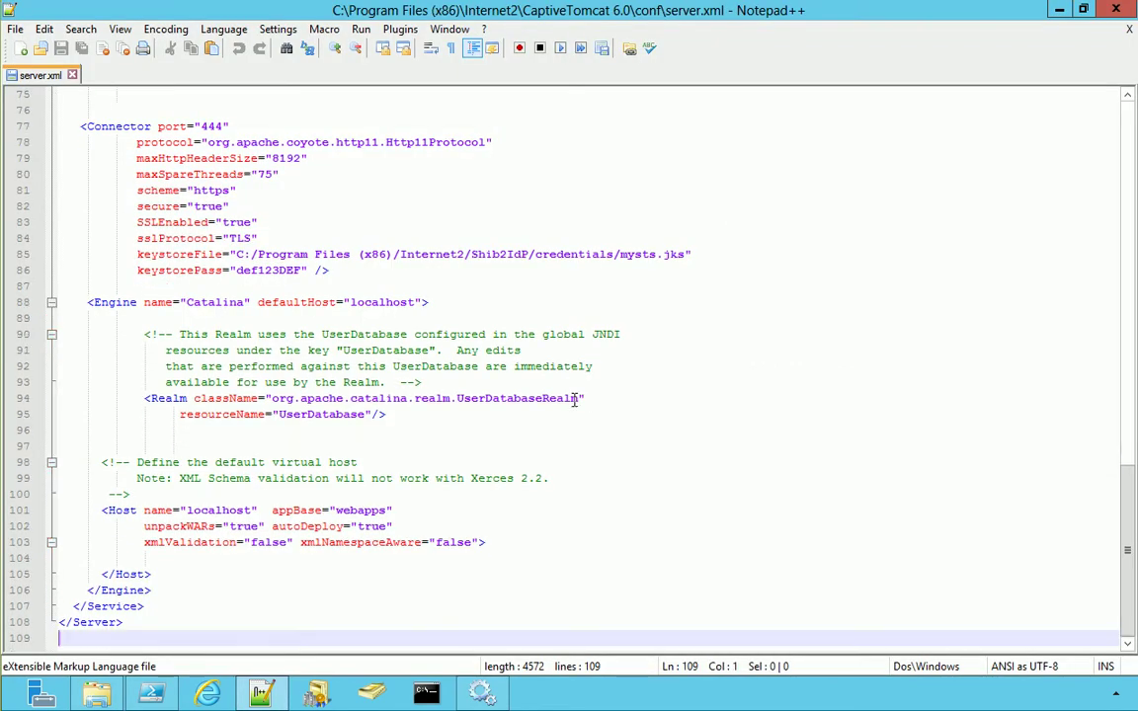
Add the JAAS ShibUserPassAuth realm, wrap both realms in a CombinedRealm ending '</Realm>', then save and close
click(64, 439)
text(<Realm 			  className="org.apache.catalina.realm.JAASRealm" 			  appName="ShibUserPassAuth" 			  userClassNames="edu.vt.middleware.ldap.jaas.LdapPrincipal" 			  roleClassNames="edu.vt.middleware.ldap.jaas.LdapRole"/>)
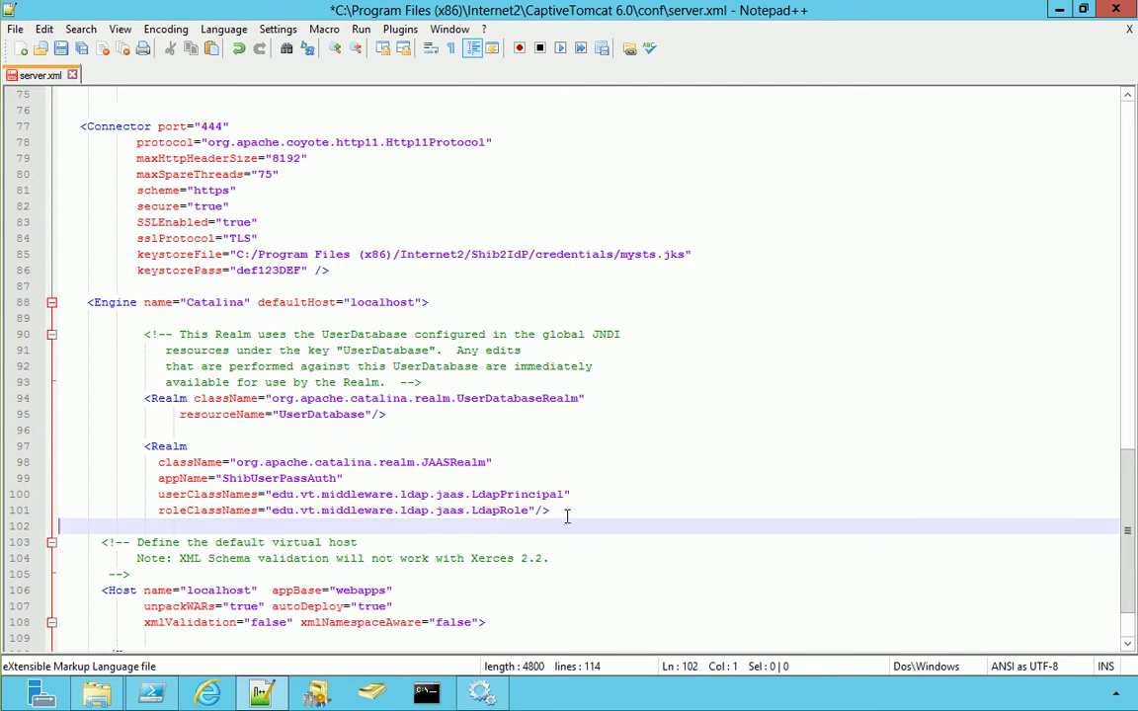
click(521, 316)
text(<Realm className="org.apache.catalina.realm.CombinedRealm">)
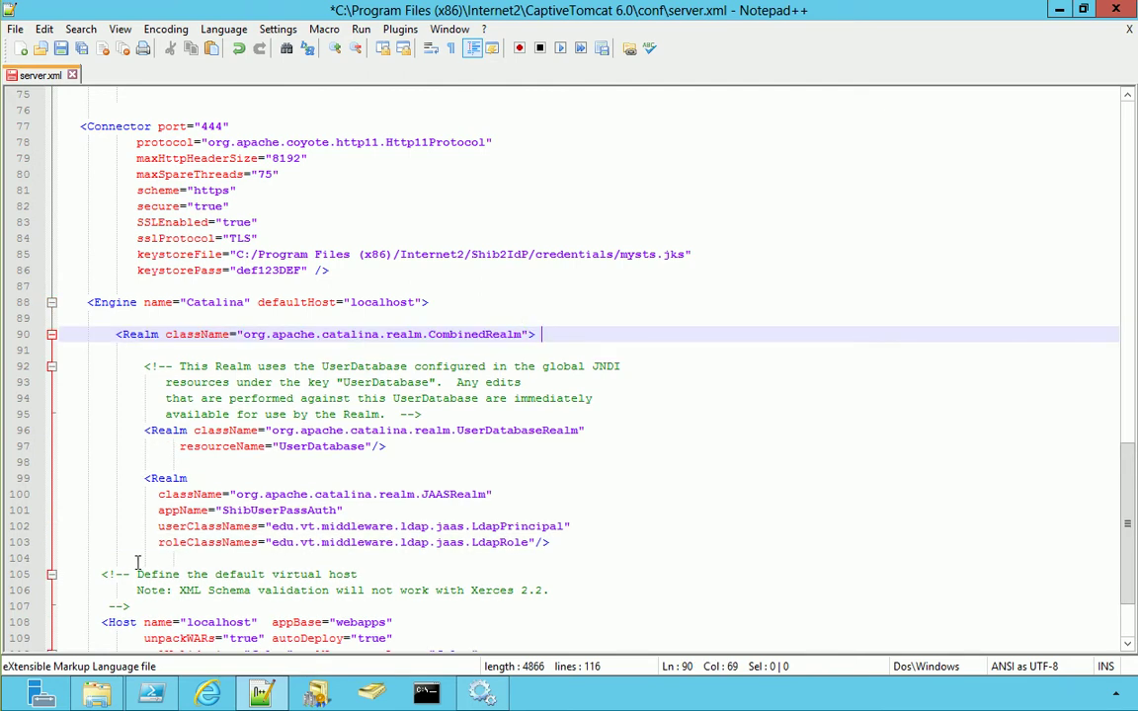
click(121, 558)
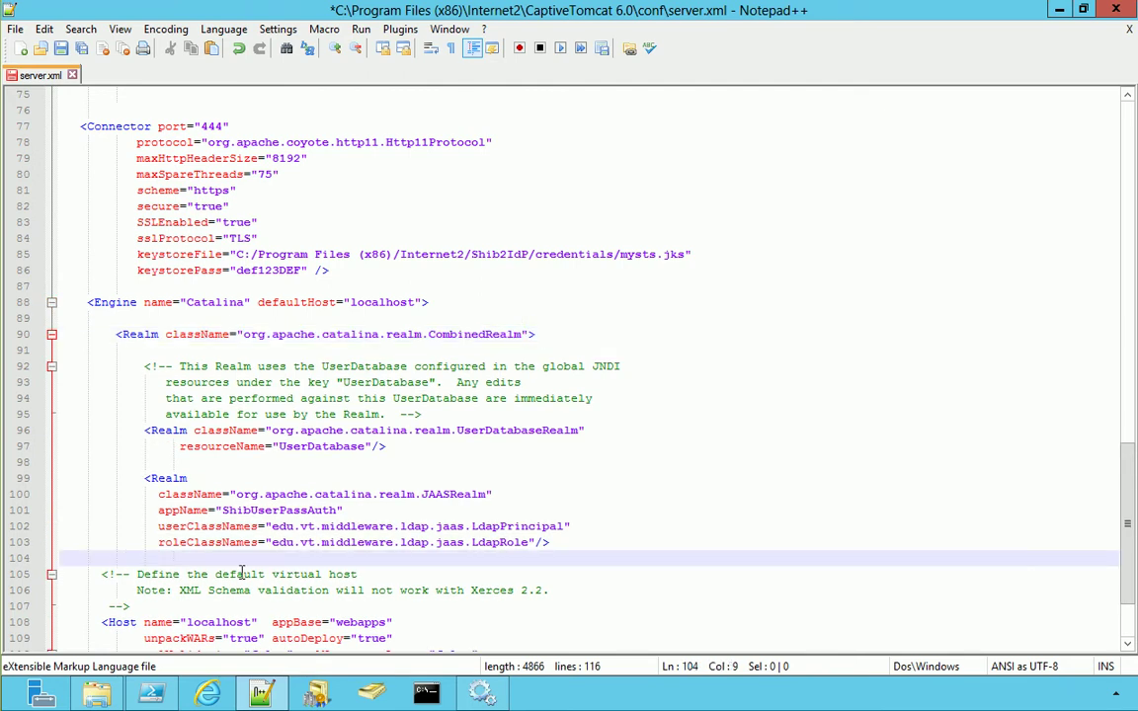
text(</Realm>)
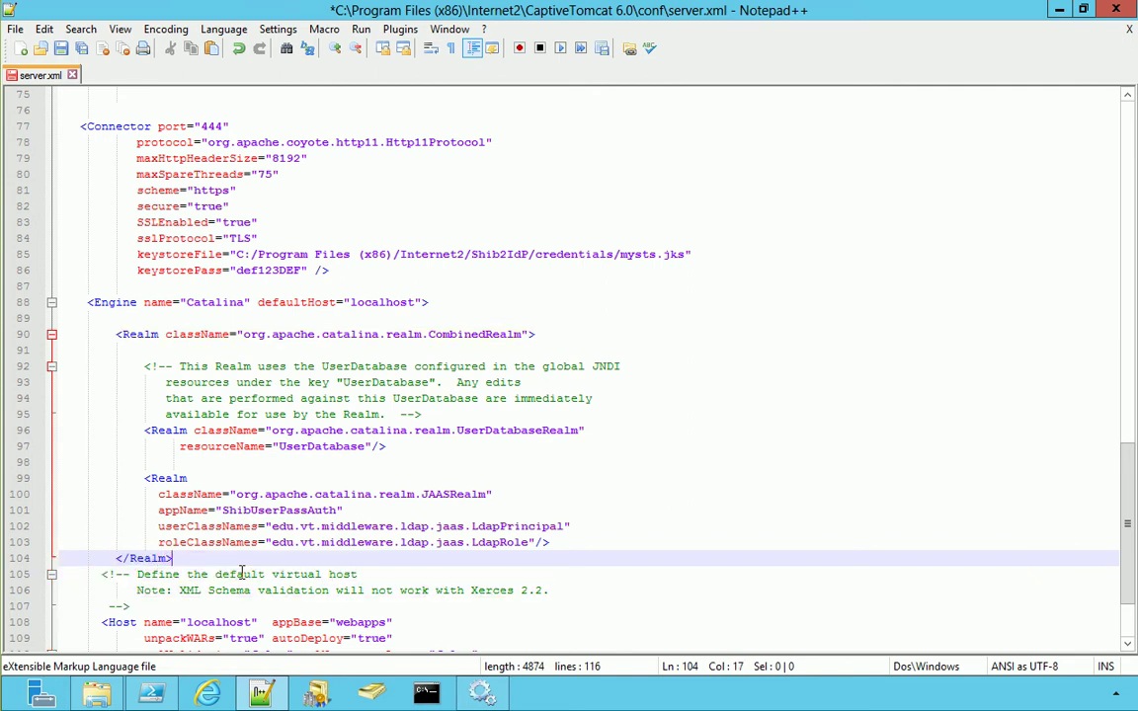
key(ctrl+s)
click(72, 75)
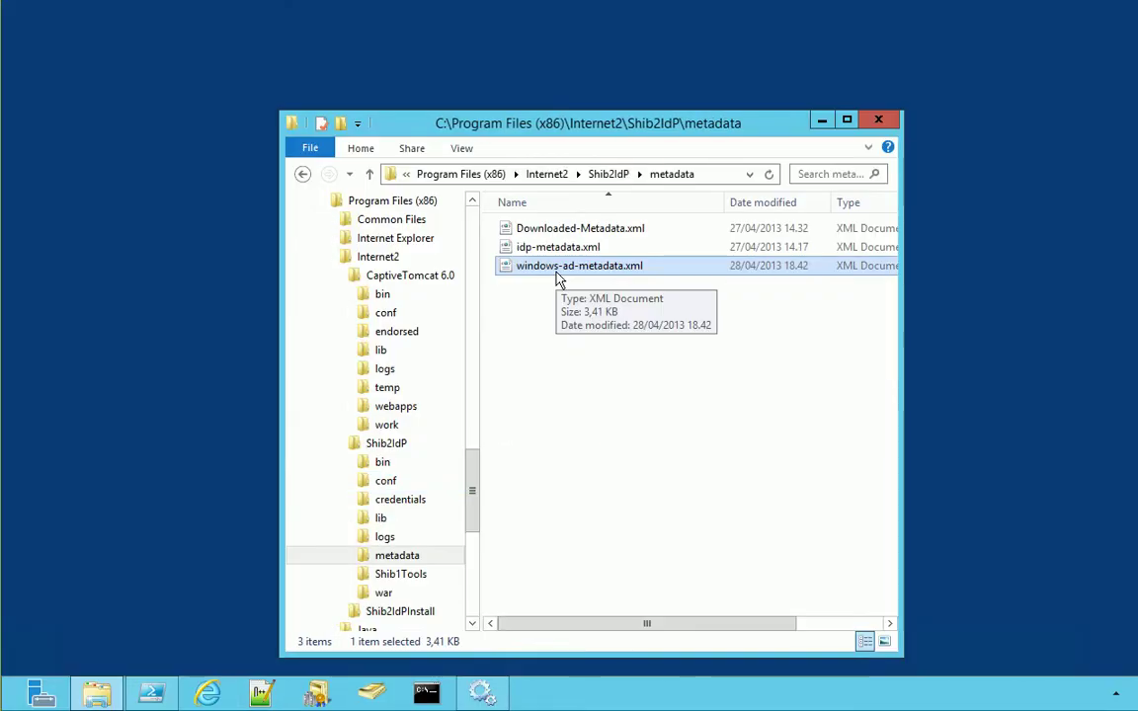
Open windows-ad-metadata.xml from Shib2IdP\metadata in Notepad++
right_click(558, 279)
click(598, 344)
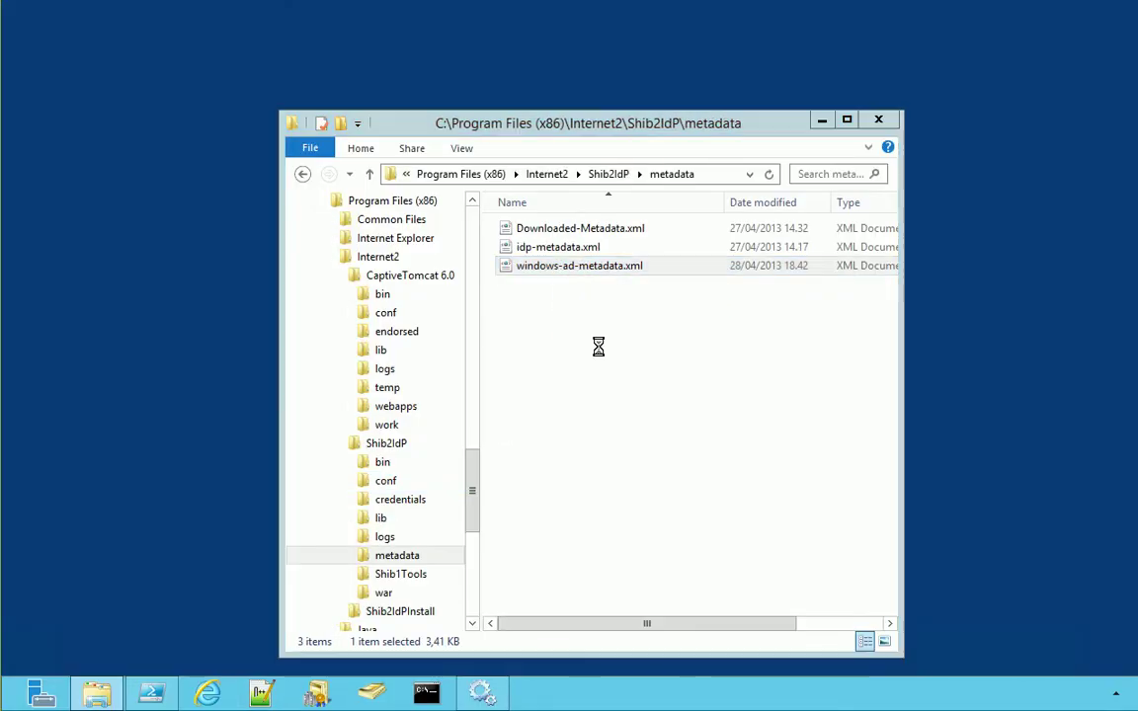
Duplicate the SimpleSign AssertionConsumerService line as a copy with index 2 and PAOS binding
click(432, 158)
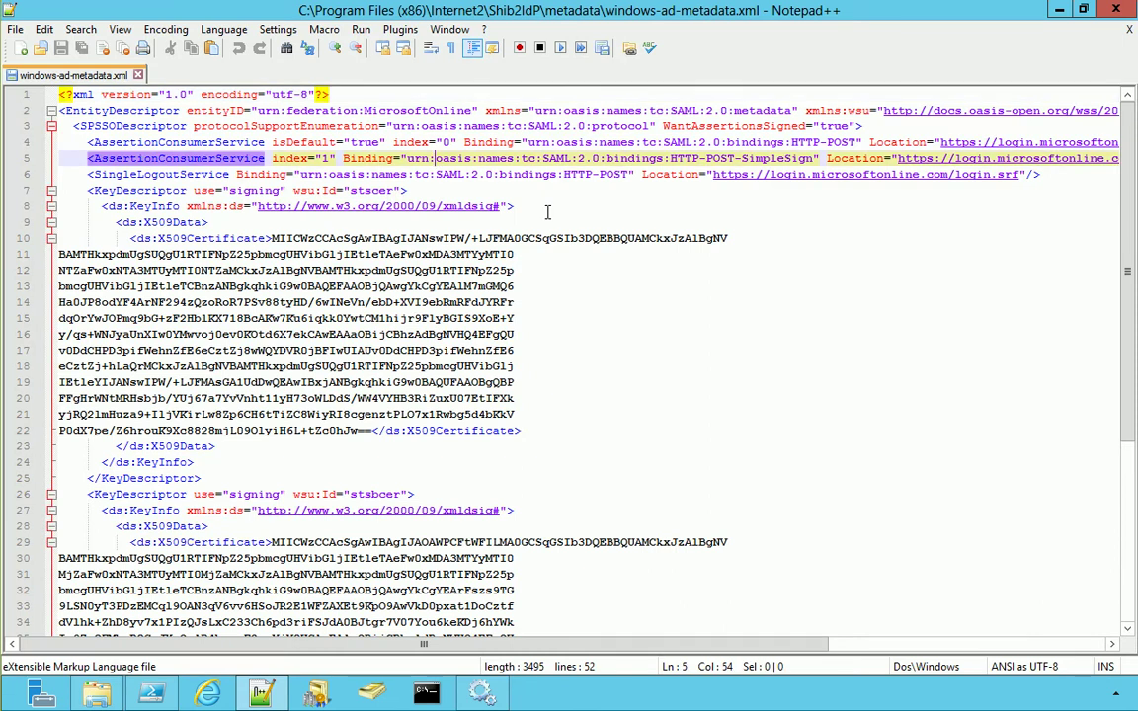
key(Home)
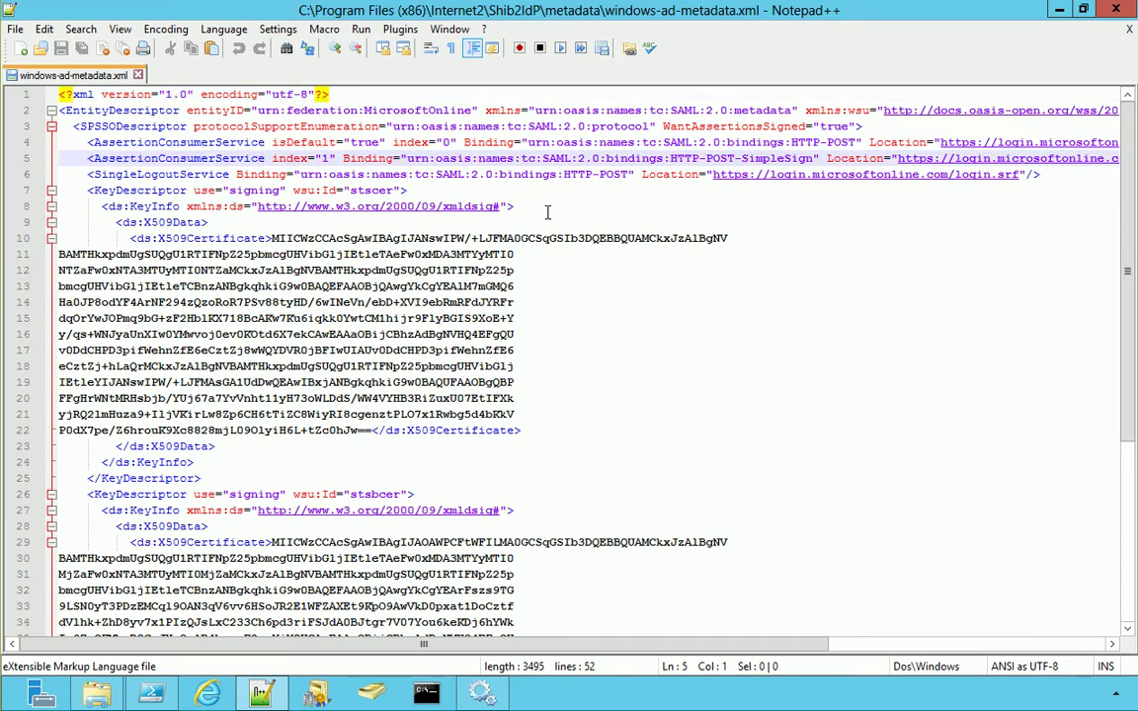
key(shift+Down)
key(ctrl+c)
key(Right)
key(ctrl+v)
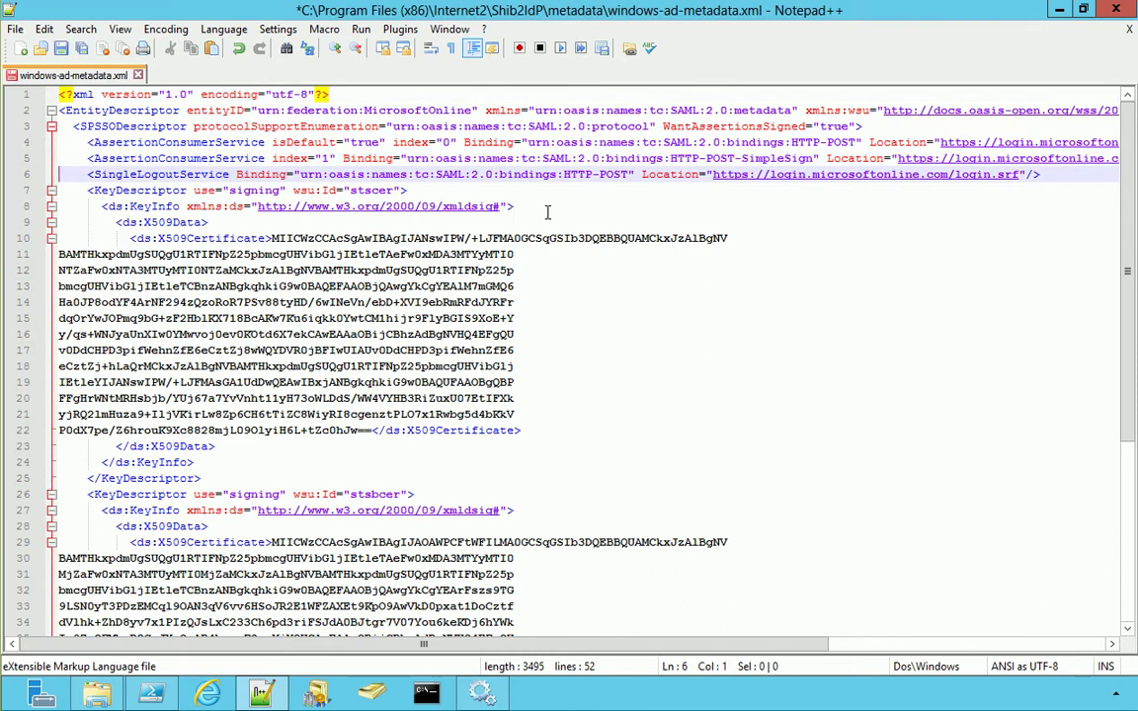
click(330, 174)
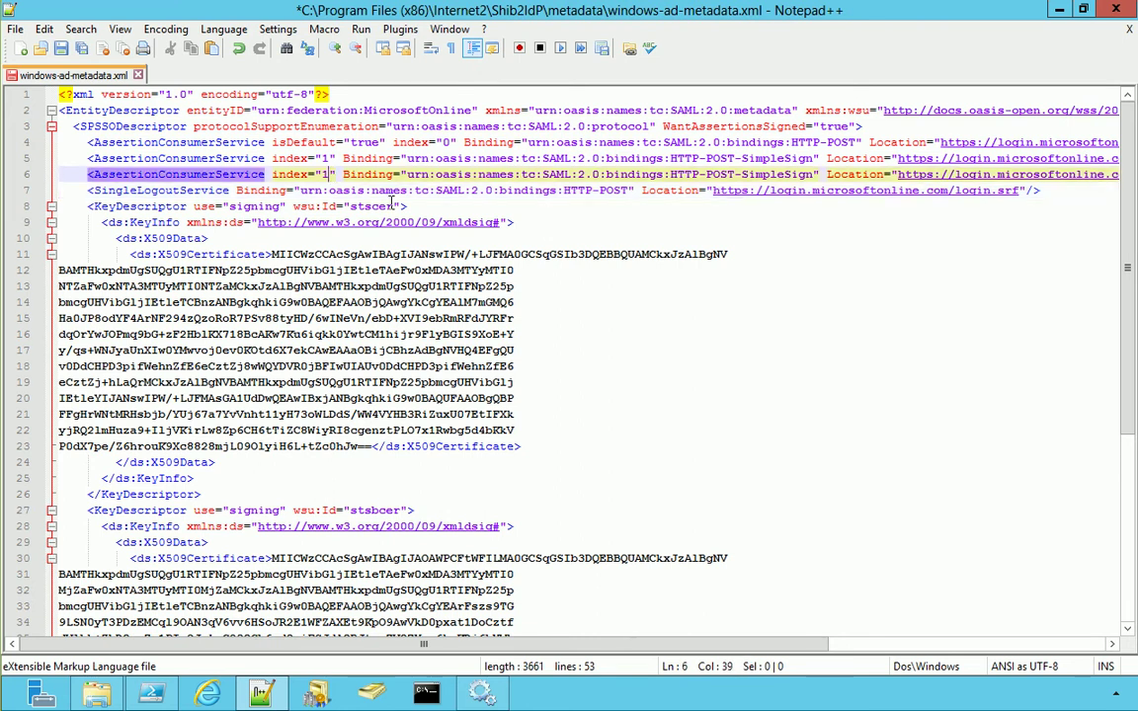
key(BackSpace)
text(2)
drag(816, 174, 670, 174)
text(PAOS)
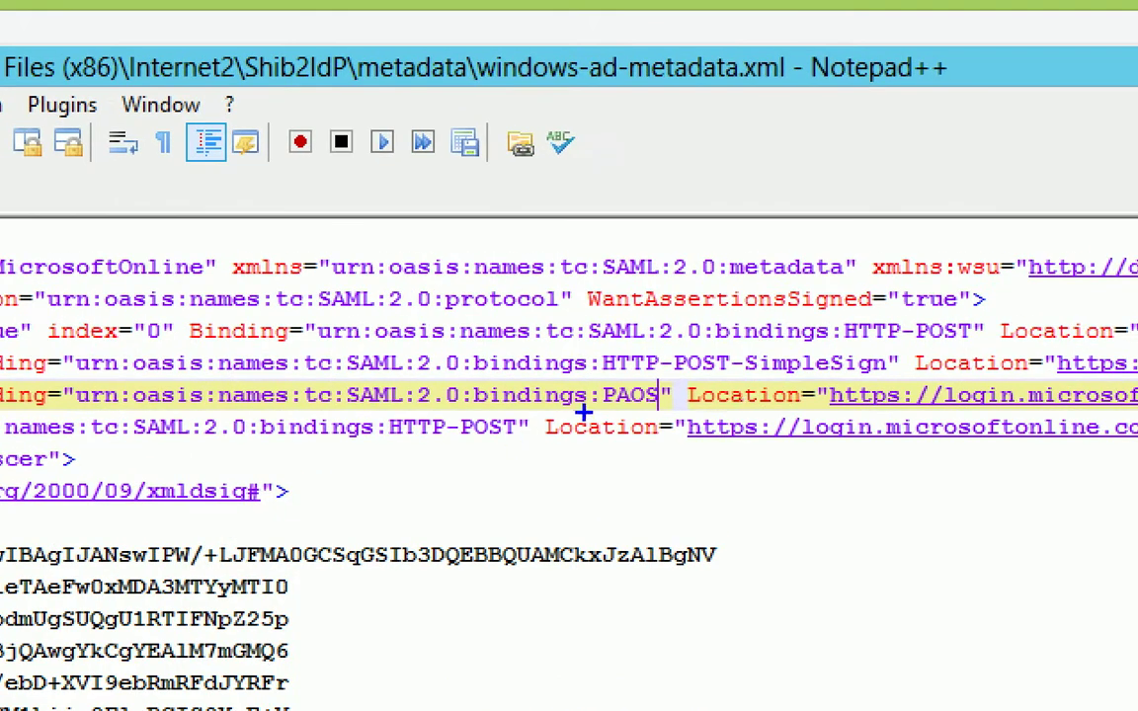
Open Shib2IdP\conf\relying-party.xml in Notepad++
drag(615, 407, 614, 493)
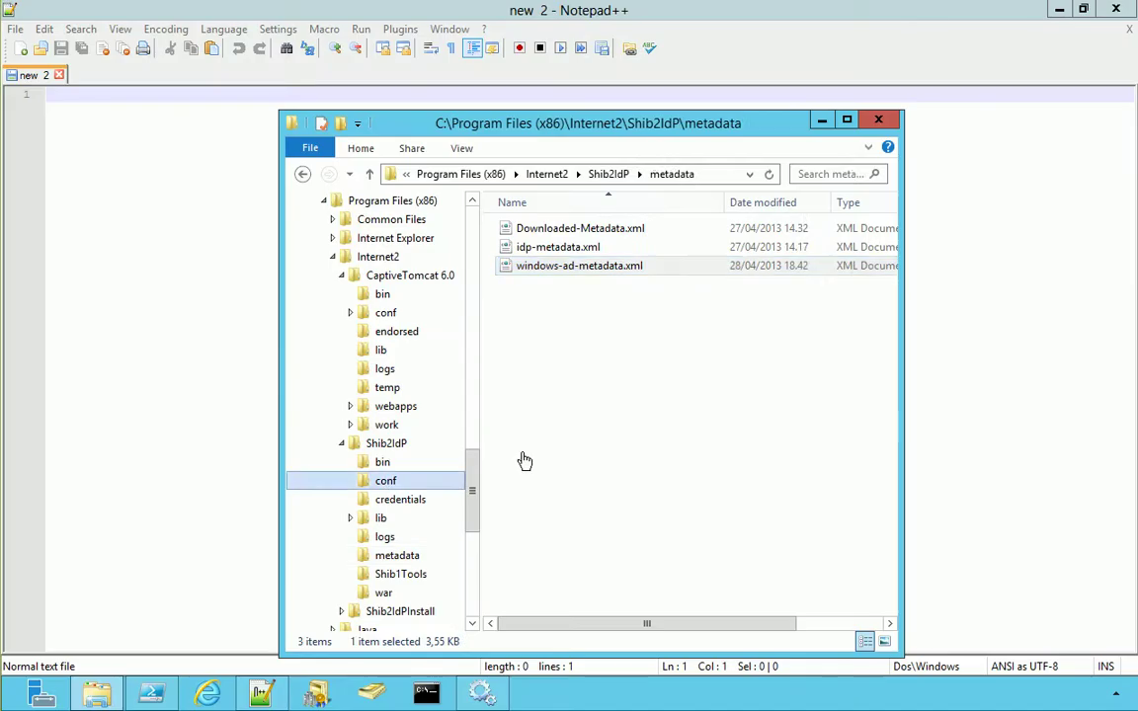
right_click(569, 400)
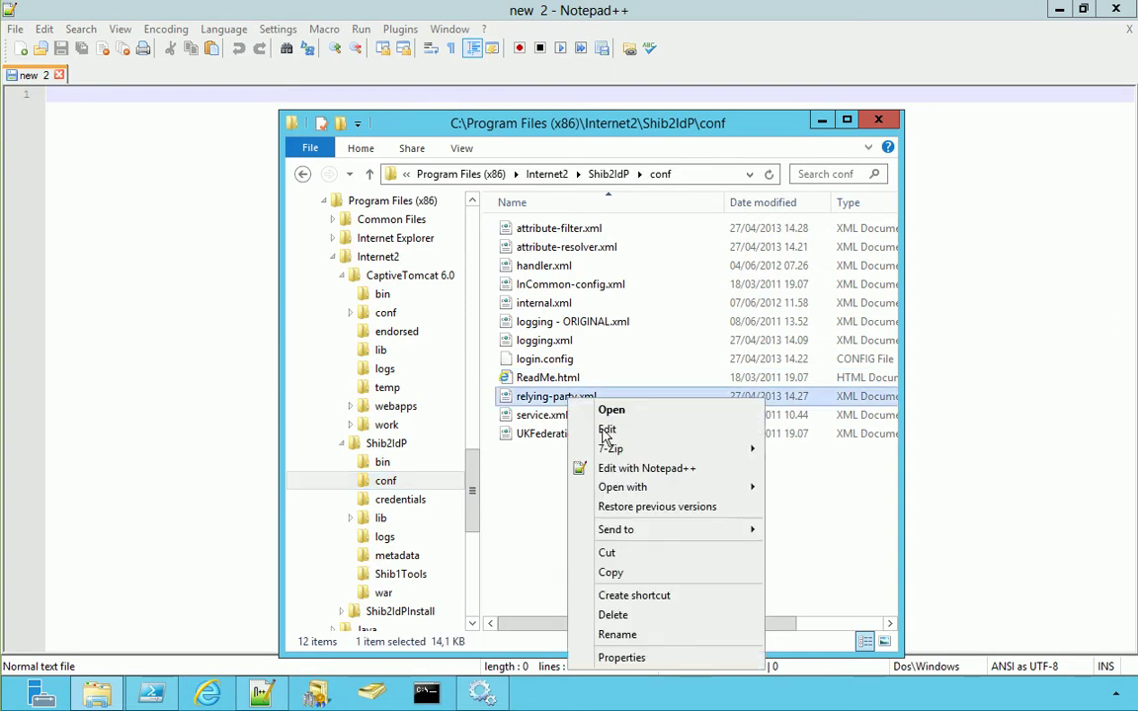
click(642, 467)
Duplicate the PASSIVE clients comment and profile configuration lines in the MicrosoftOnline relying party
key(Page_Down)
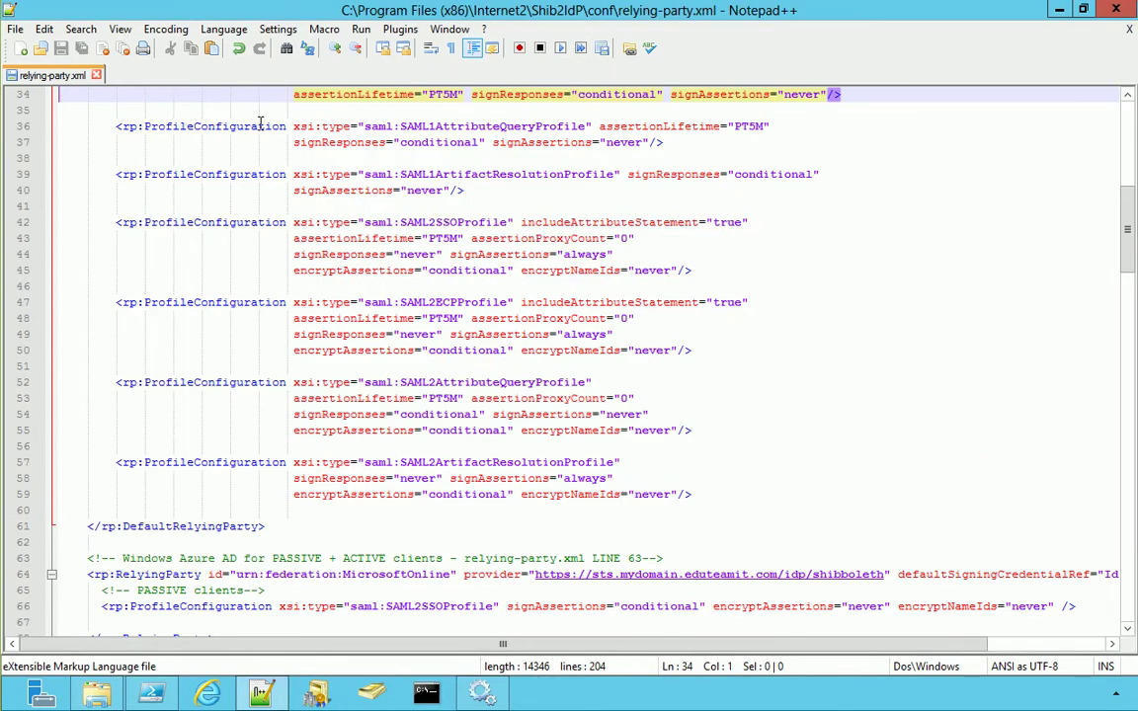
scroll(280, 263, down, 2)
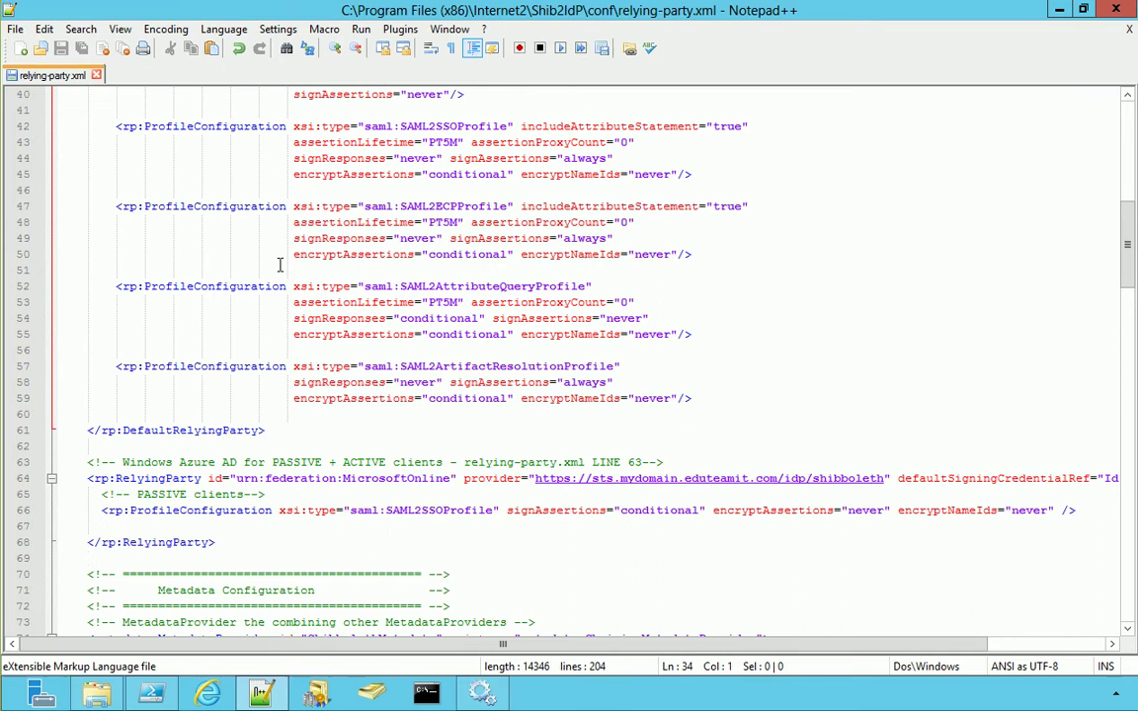
click(307, 494)
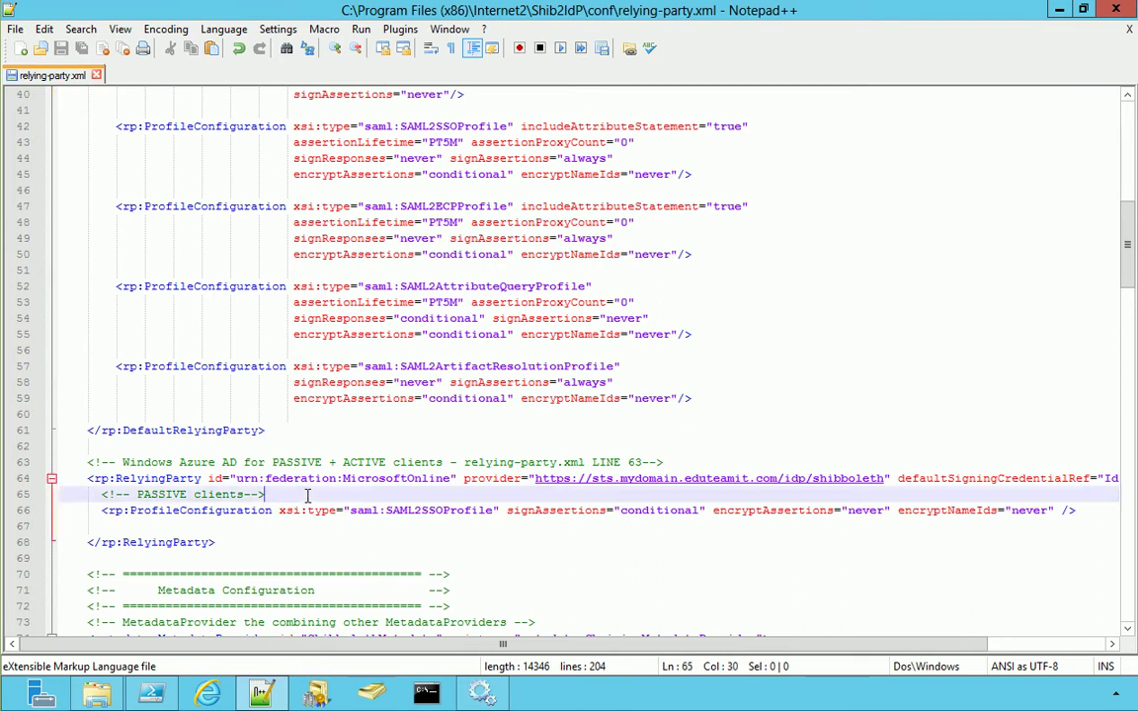
key(Home)
key(shift+Down)
key(shift+Down)
key(Down)
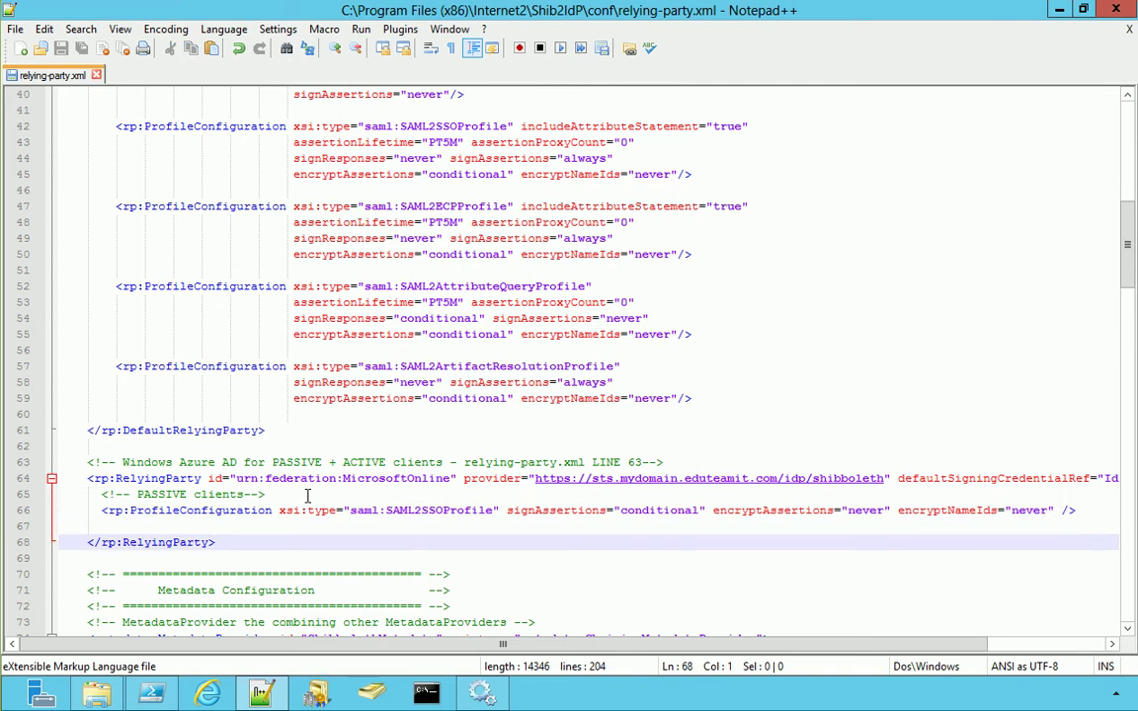
key(ctrl+v)
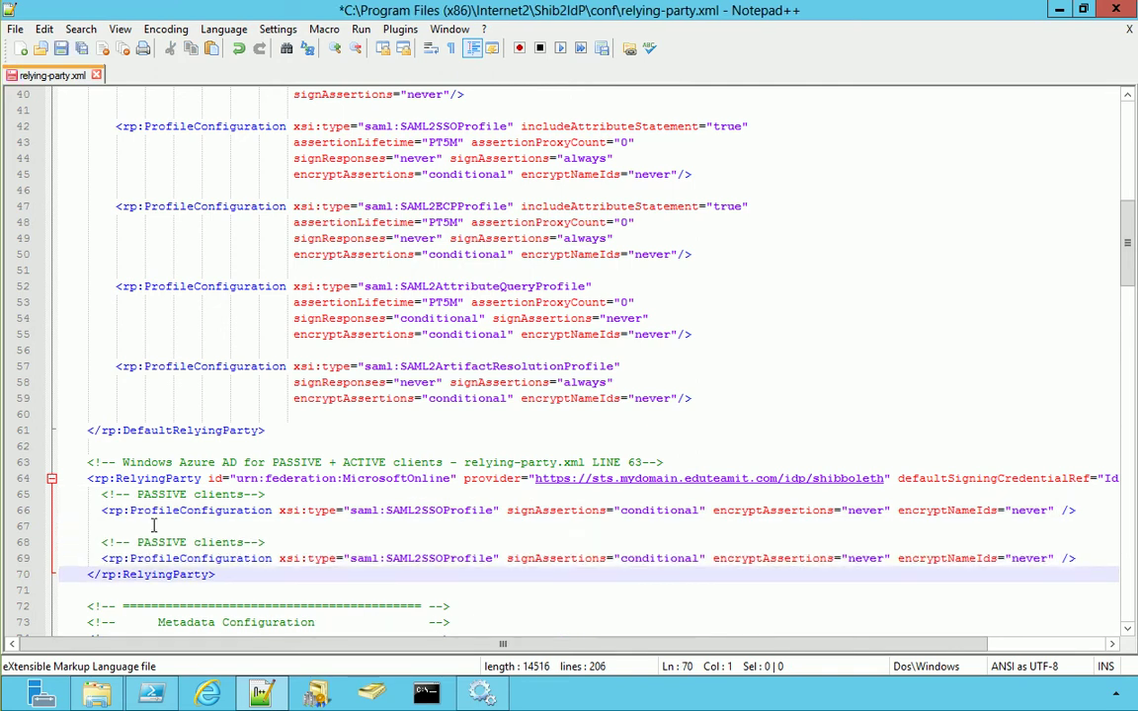
Turn the copy into an ACTIVE clients SAML2ECPProfile with signAssertions 'always' and save
double_click(163, 544)
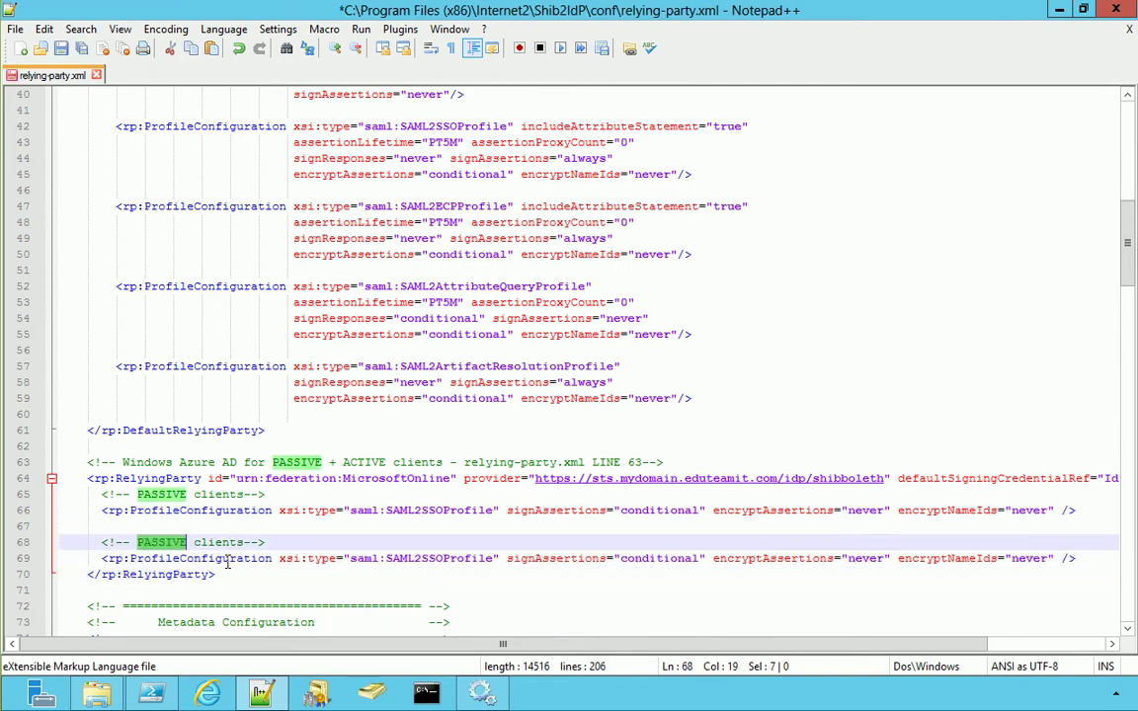
text(ACTIVE)
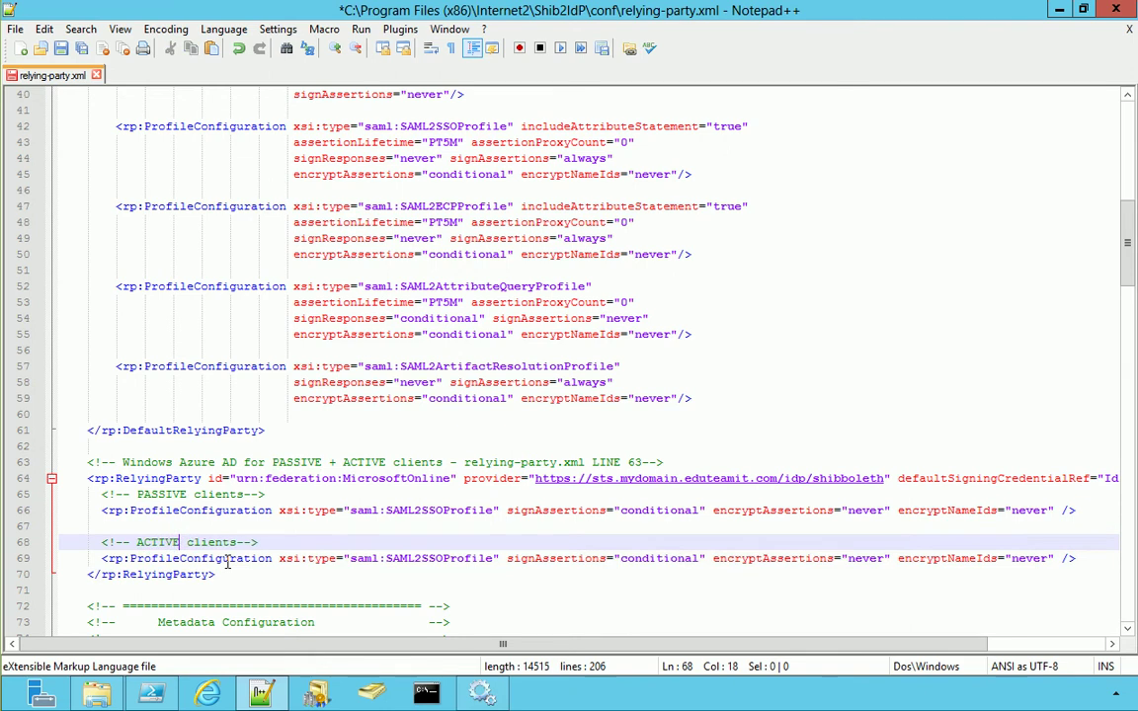
click(446, 559)
key(BackSpace)
key(BackSpace)
key(BackSpace)
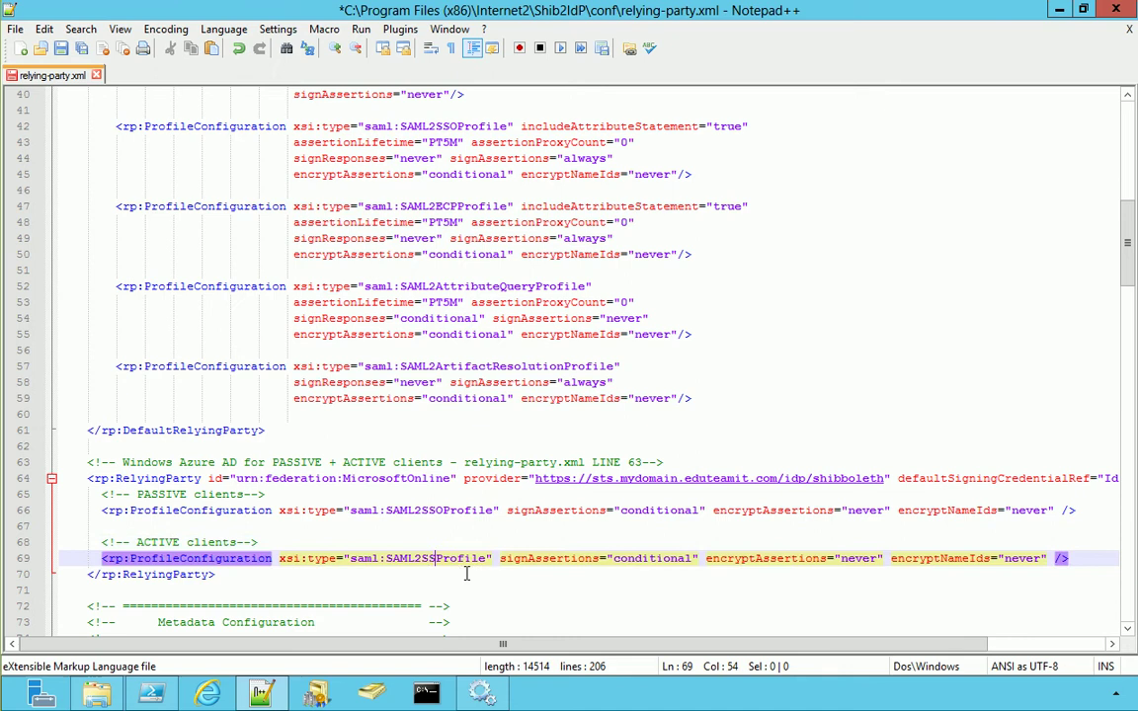
text(ECP)
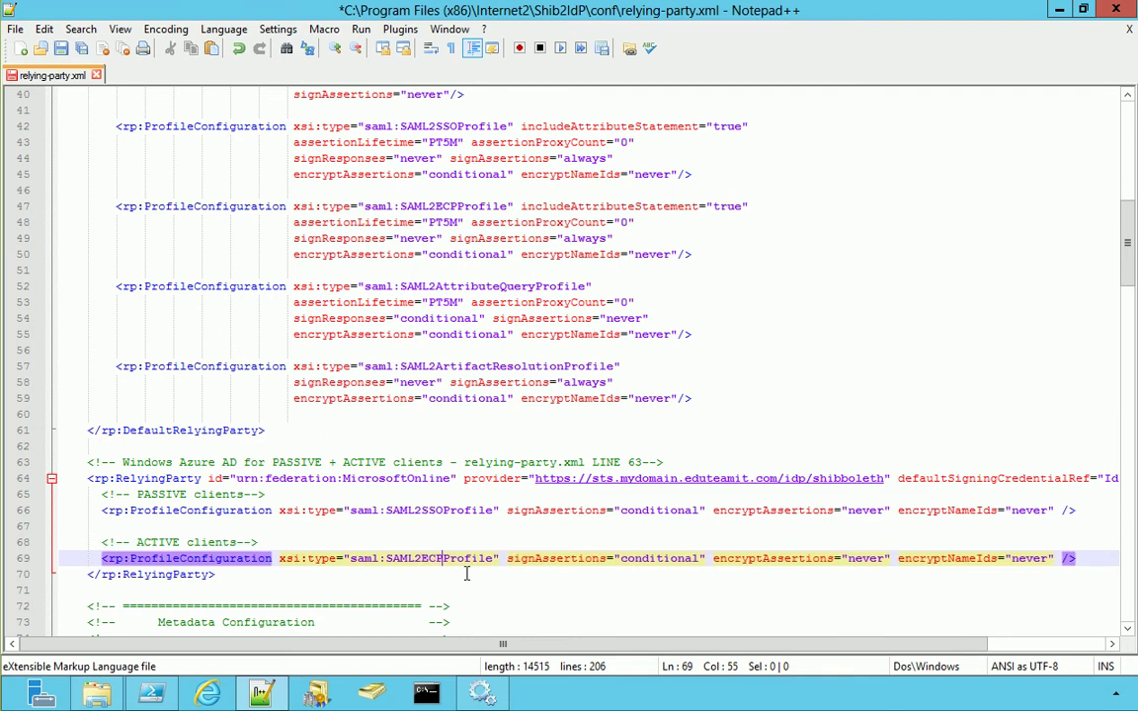
double_click(672, 560)
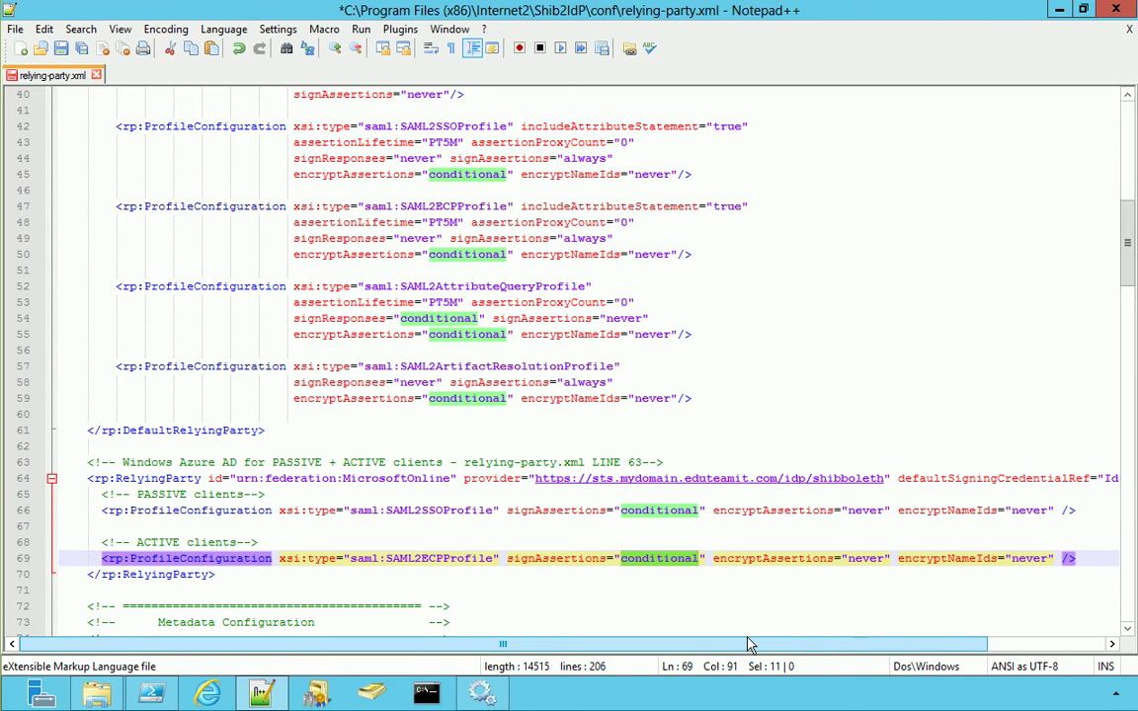
text(always)
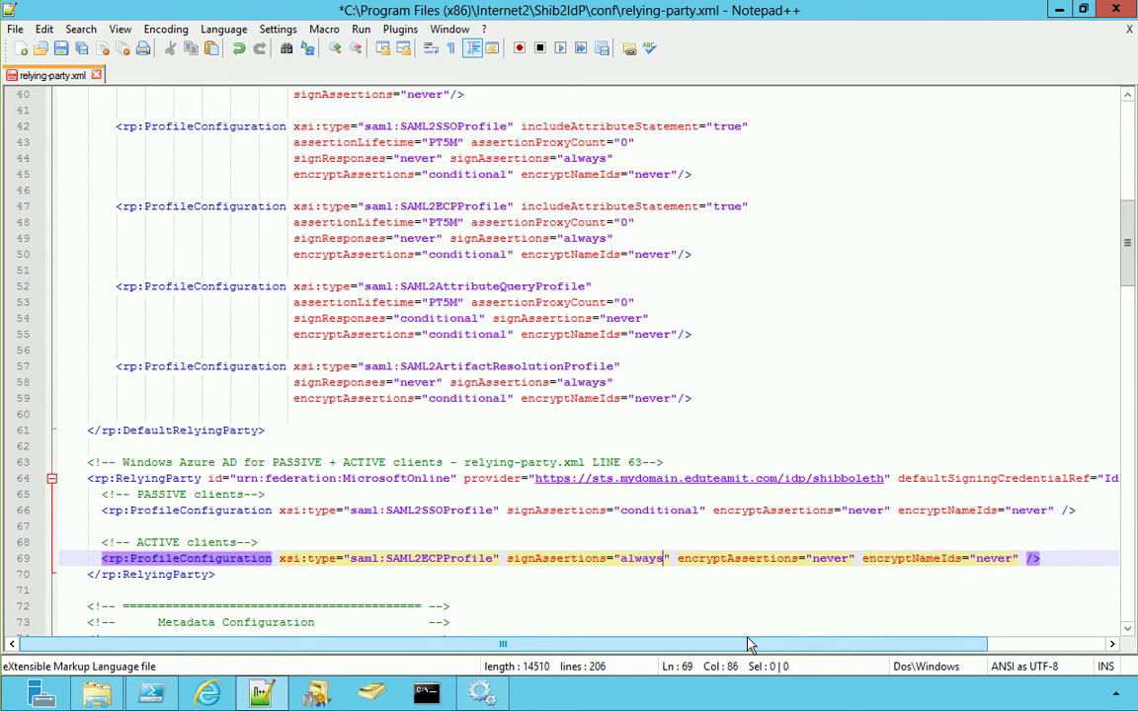
click(60, 49)
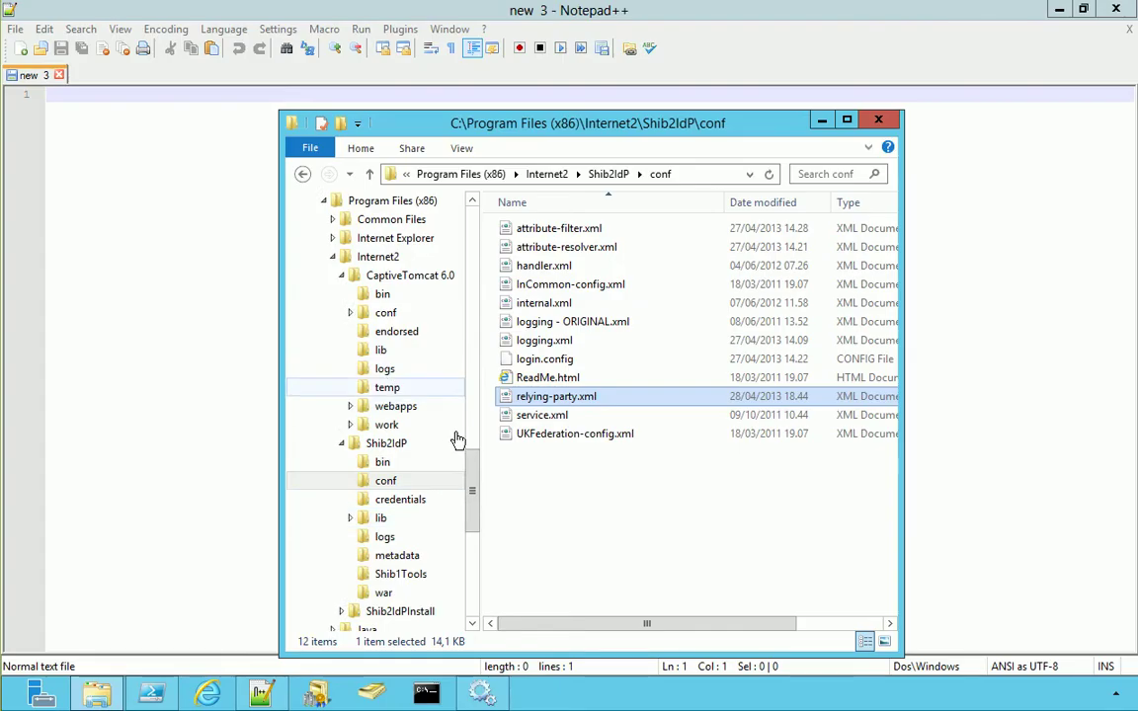
Browse to Shib2IdPInstall\src\main\webapp\WEB-INF and call up the actions for web.xml
scroll(347, 398, down, 4)
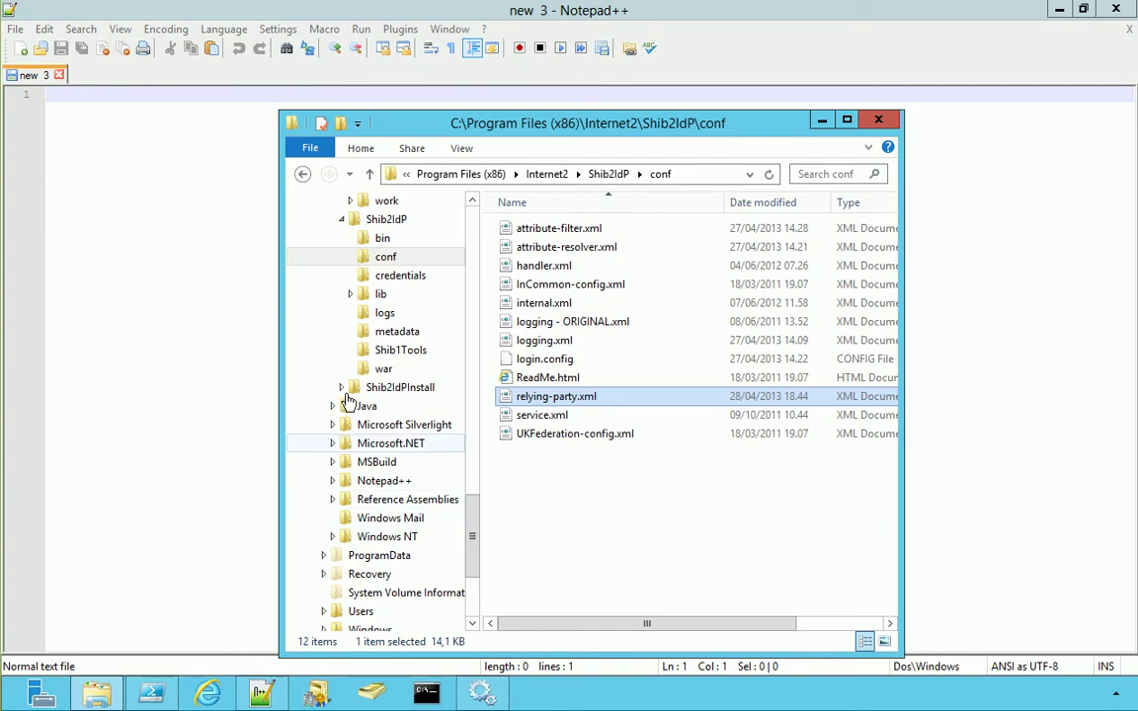
click(341, 387)
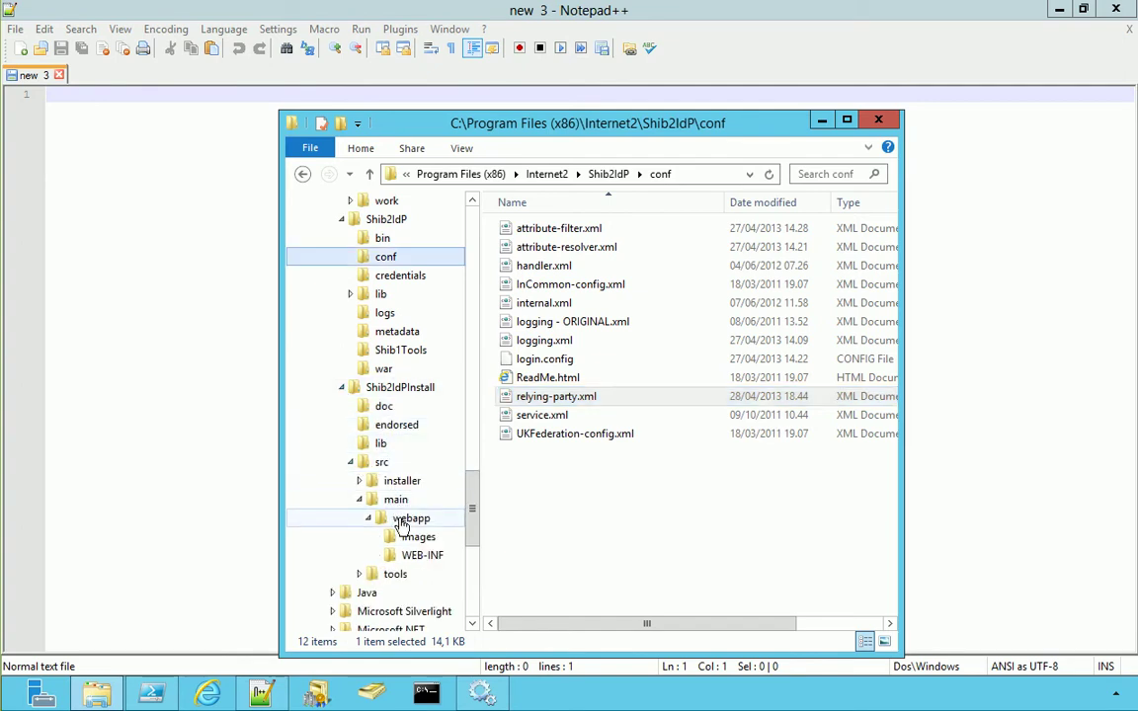
click(423, 555)
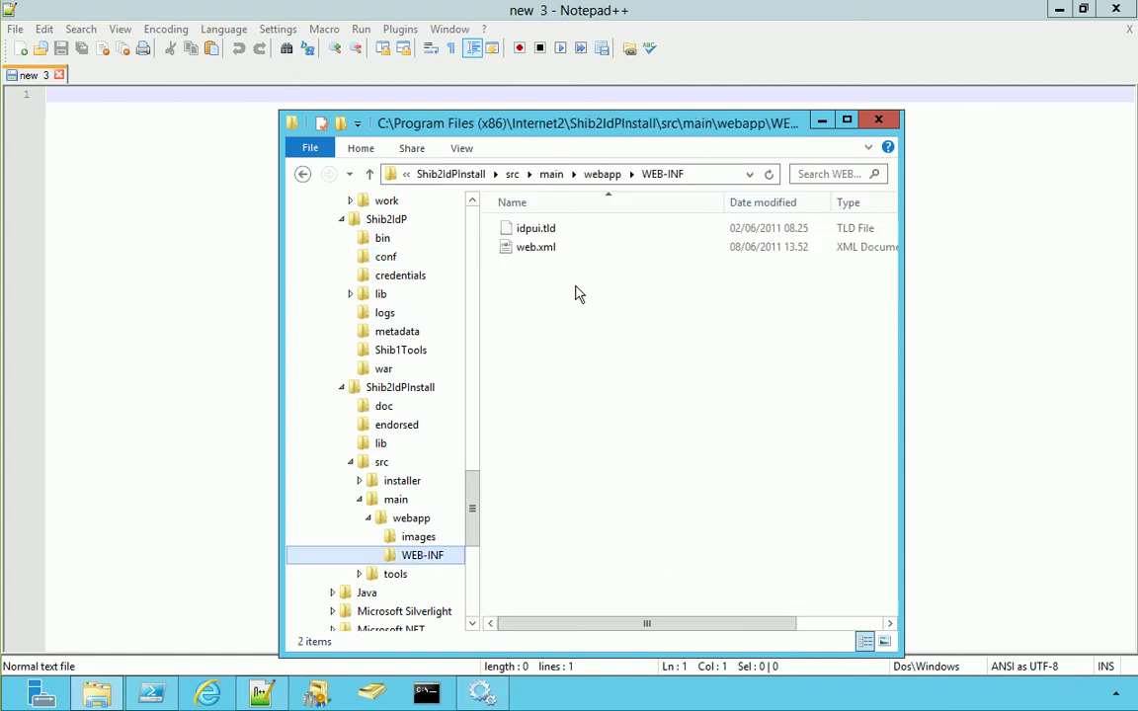
right_click(541, 249)
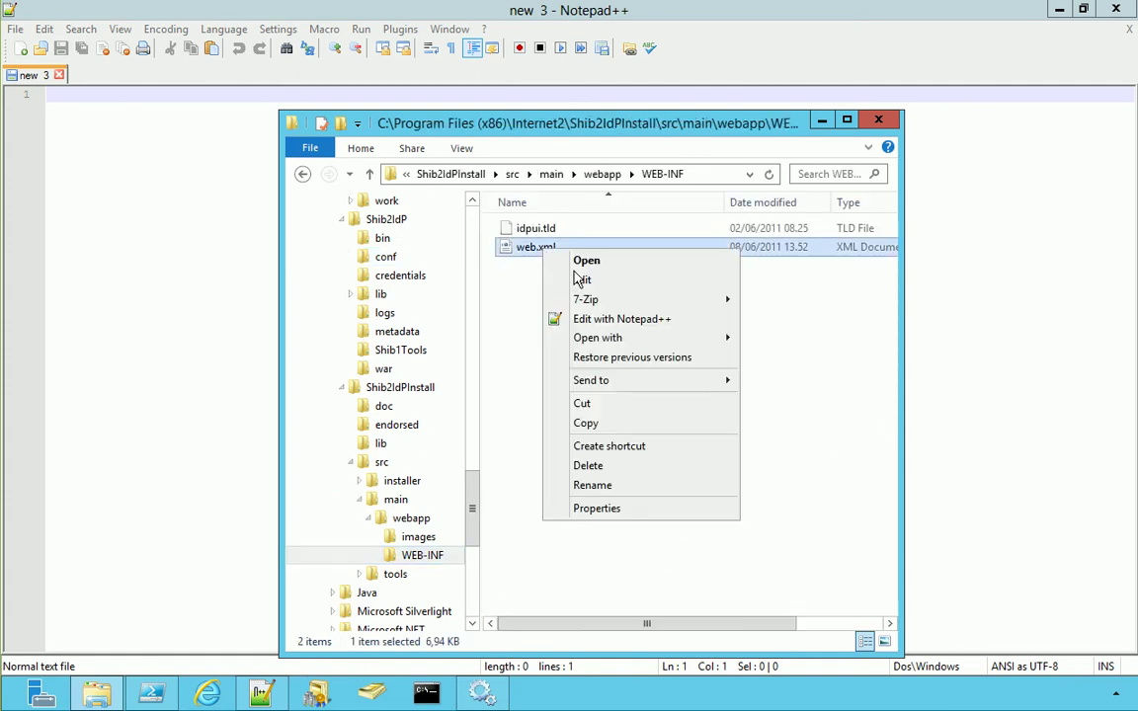
Open web.xml in Notepad++ and remove the comment markers around the security-constraint and BASIC login-config
click(587, 319)
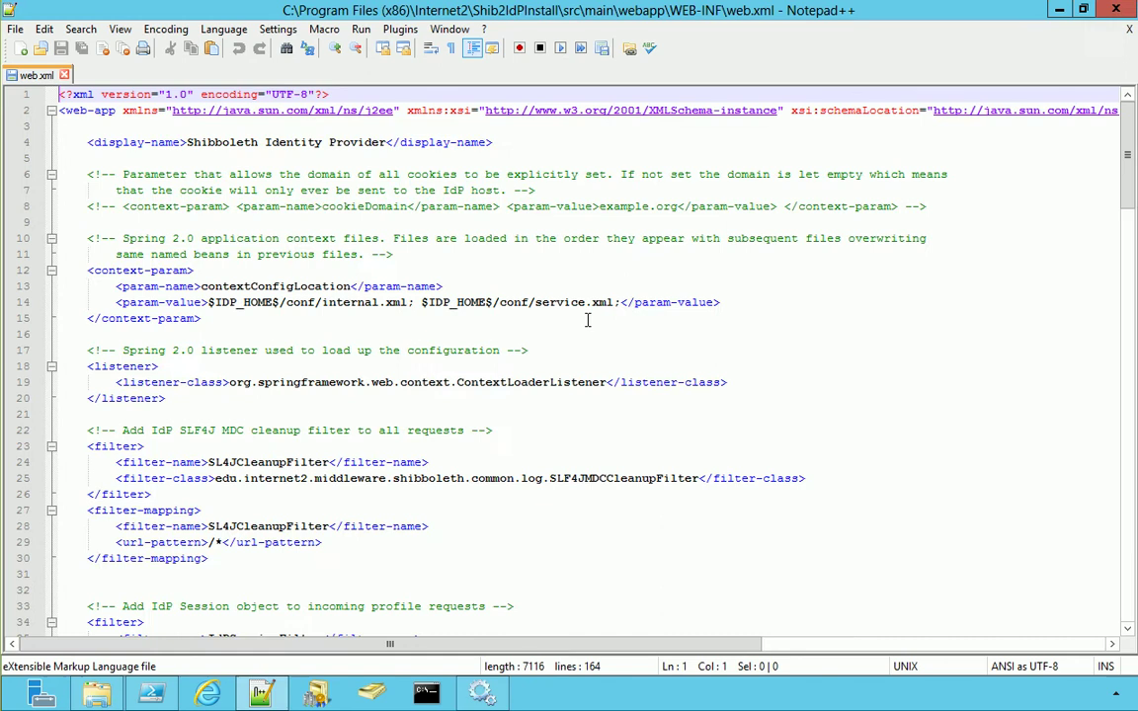
key(ctrl+End)
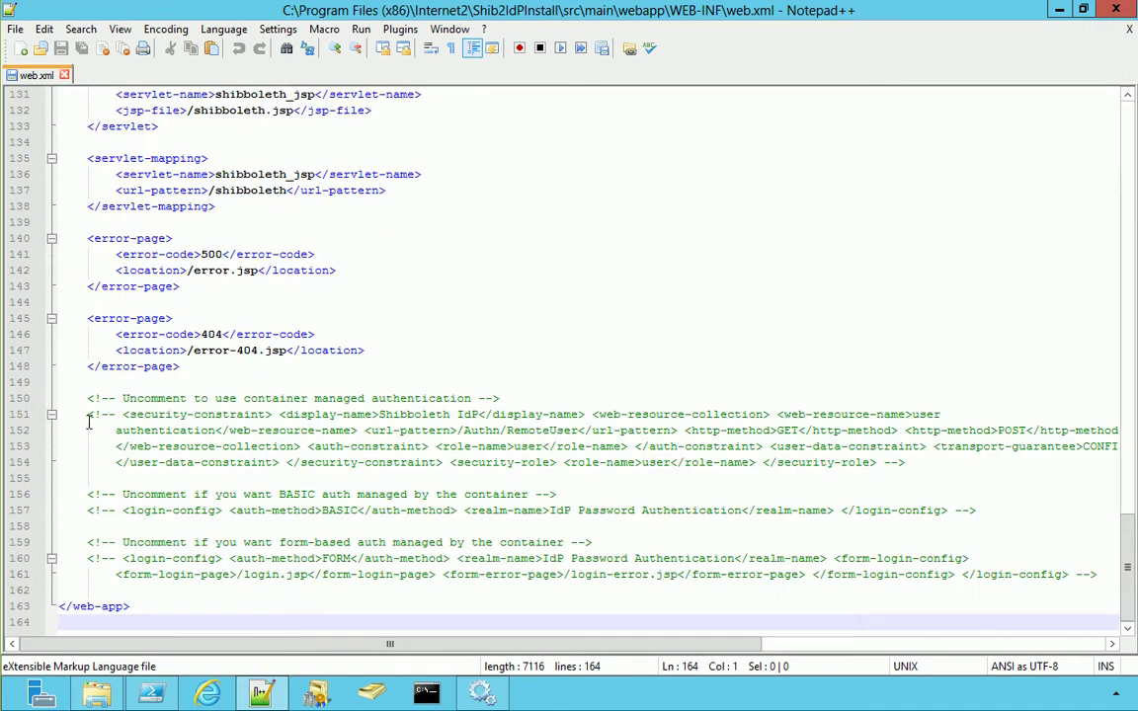
drag(120, 414, 87, 415)
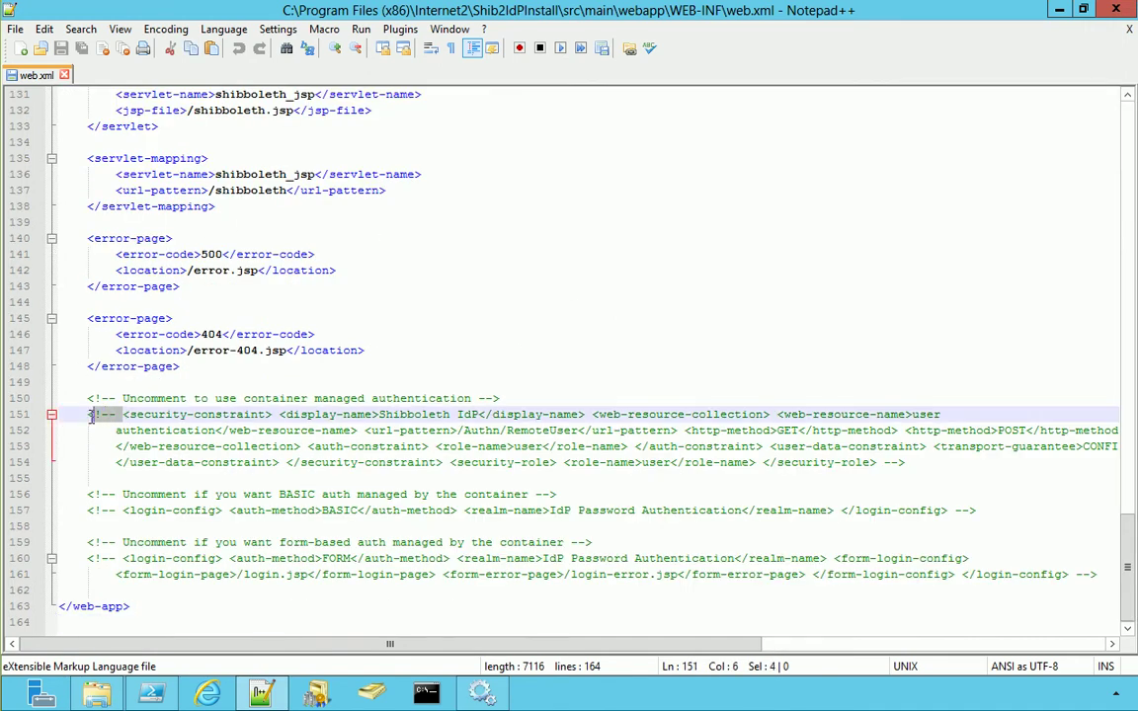
key(Delete)
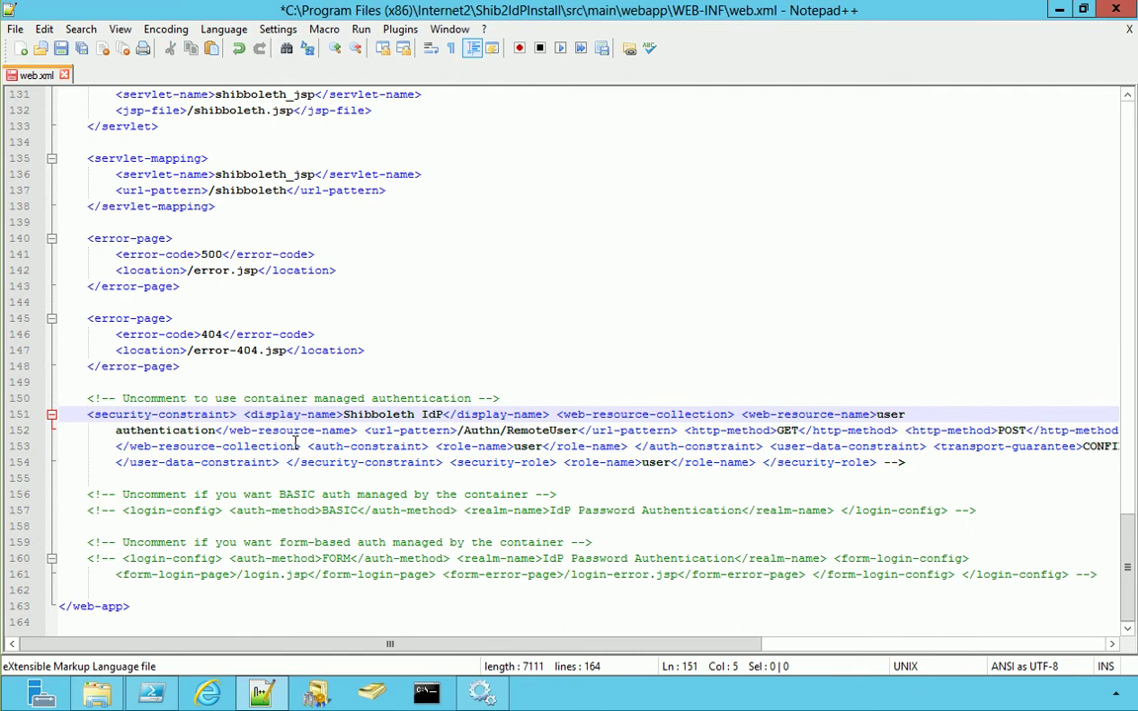
drag(906, 465, 884, 465)
key(Delete)
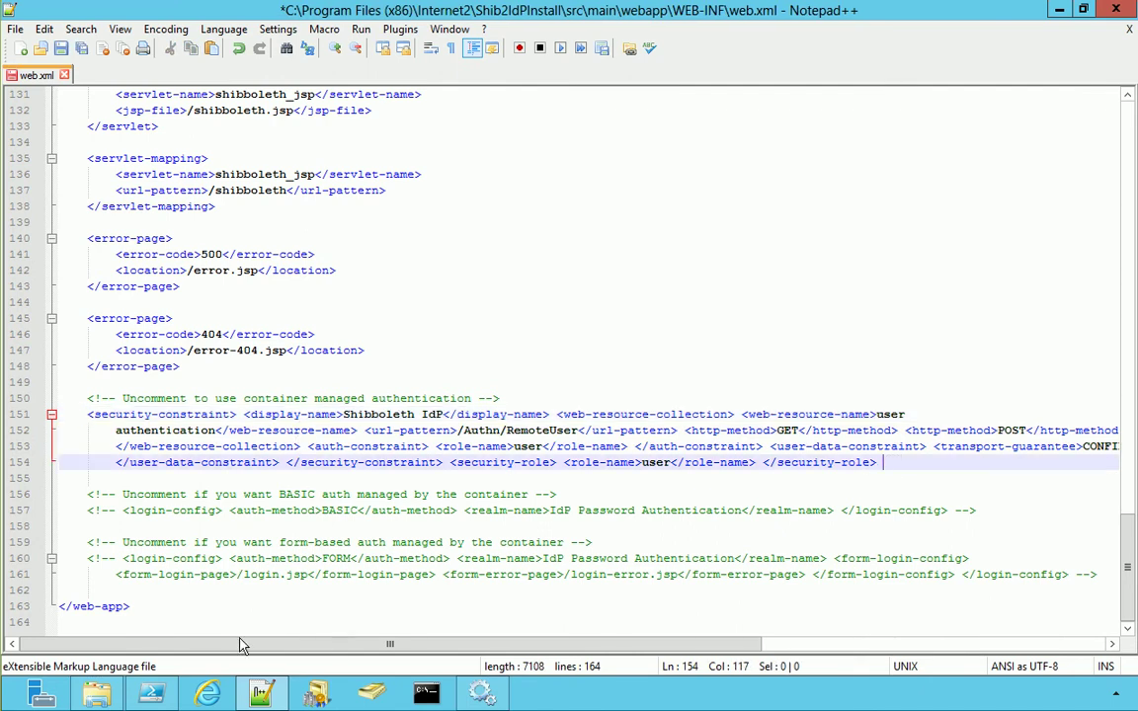
drag(122, 510, 87, 510)
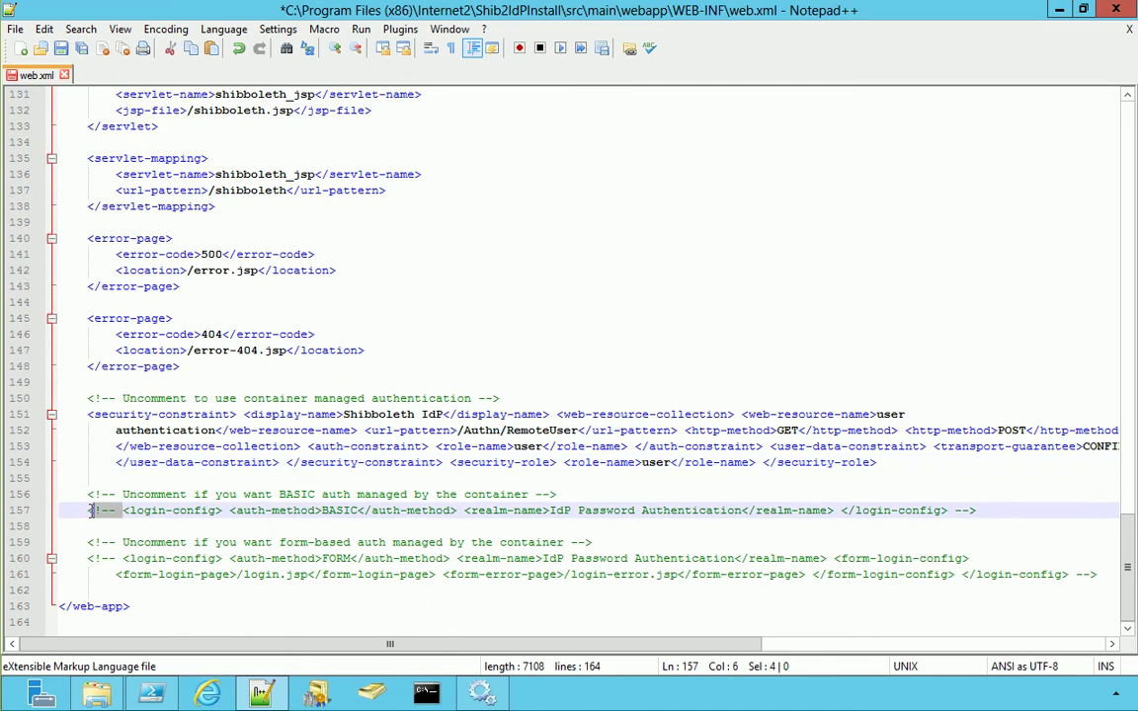
key(Delete)
key(End)
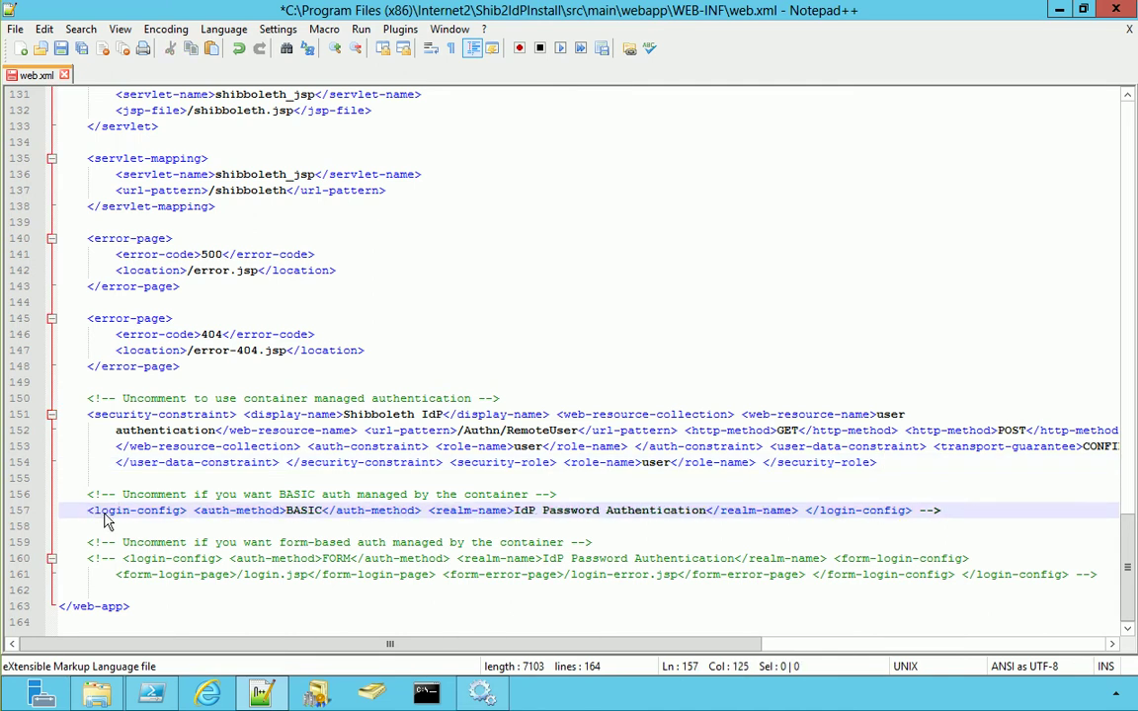
key(BackSpace)
key(BackSpace)
key(BackSpace)
key(BackSpace)
Change both 'user' role-name values on lines 153 and 154 to *
double_click(536, 447)
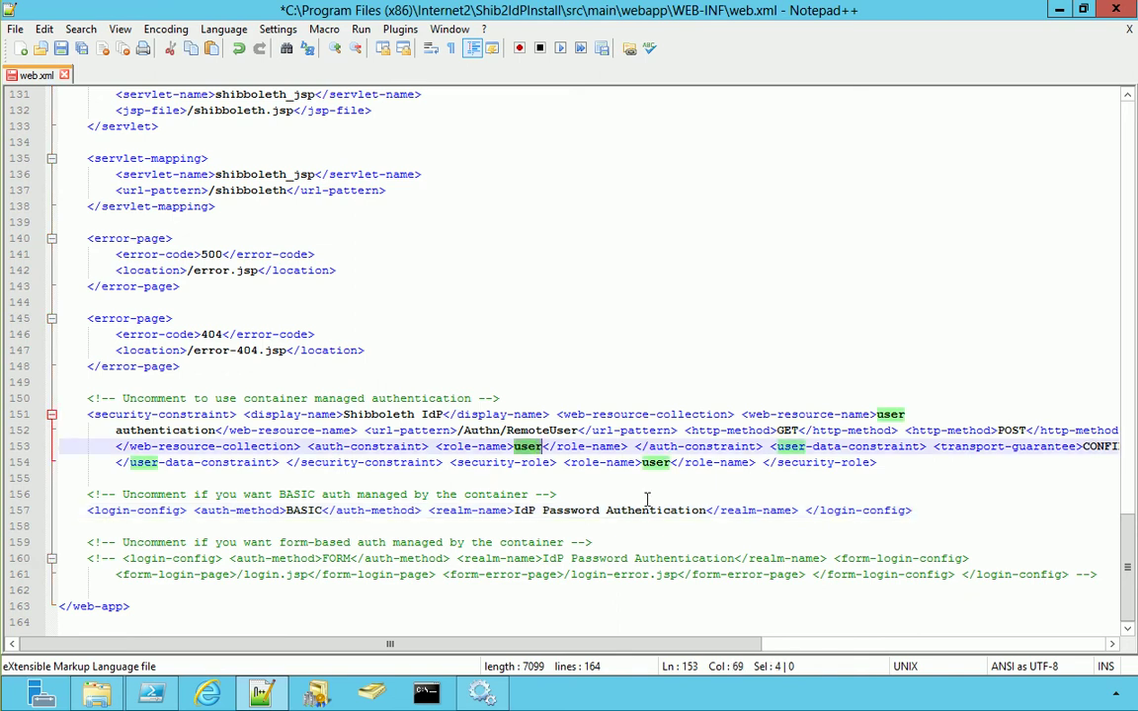
text(*)
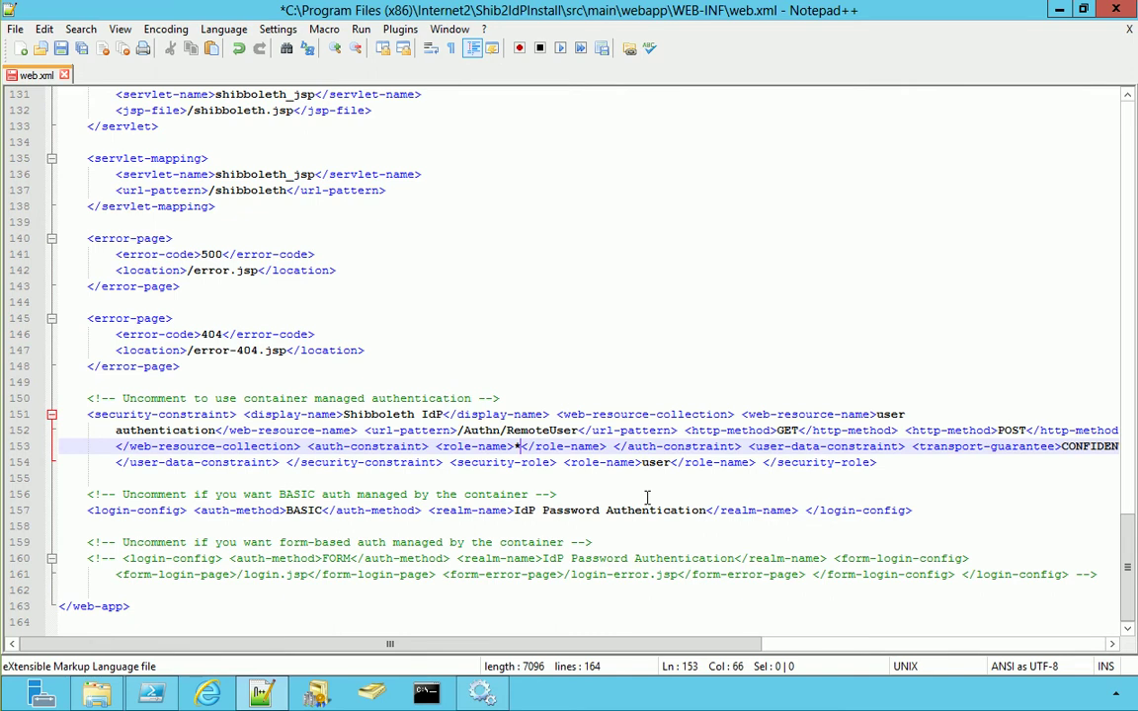
double_click(655, 463)
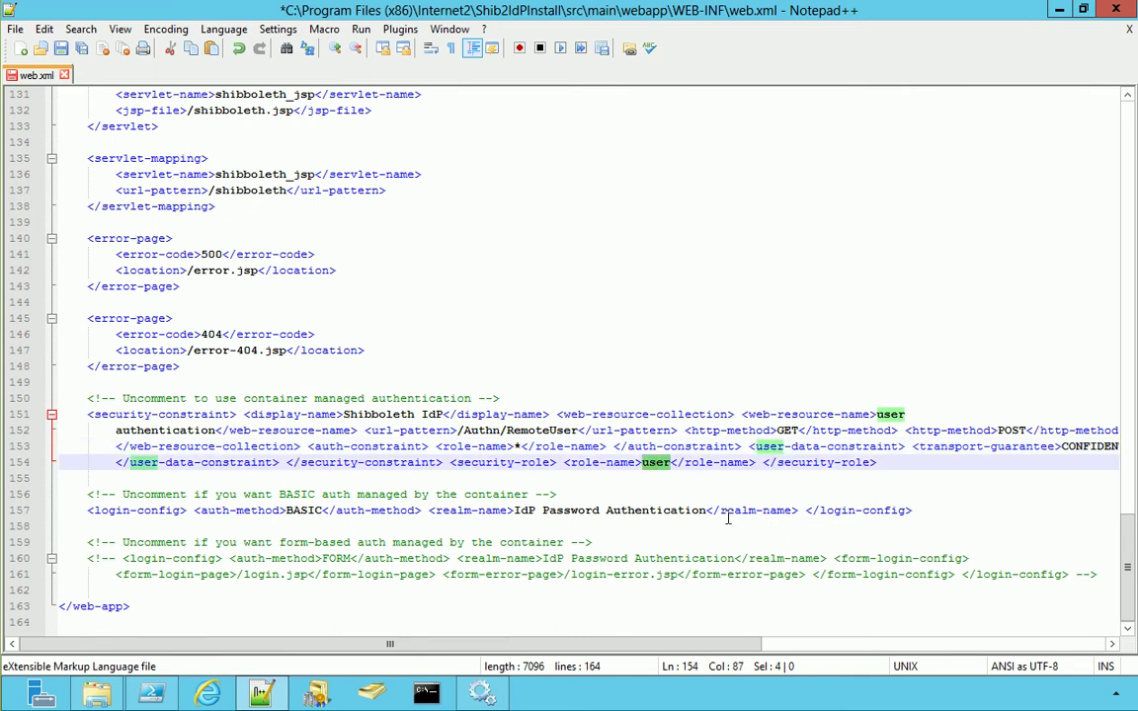
text(*)
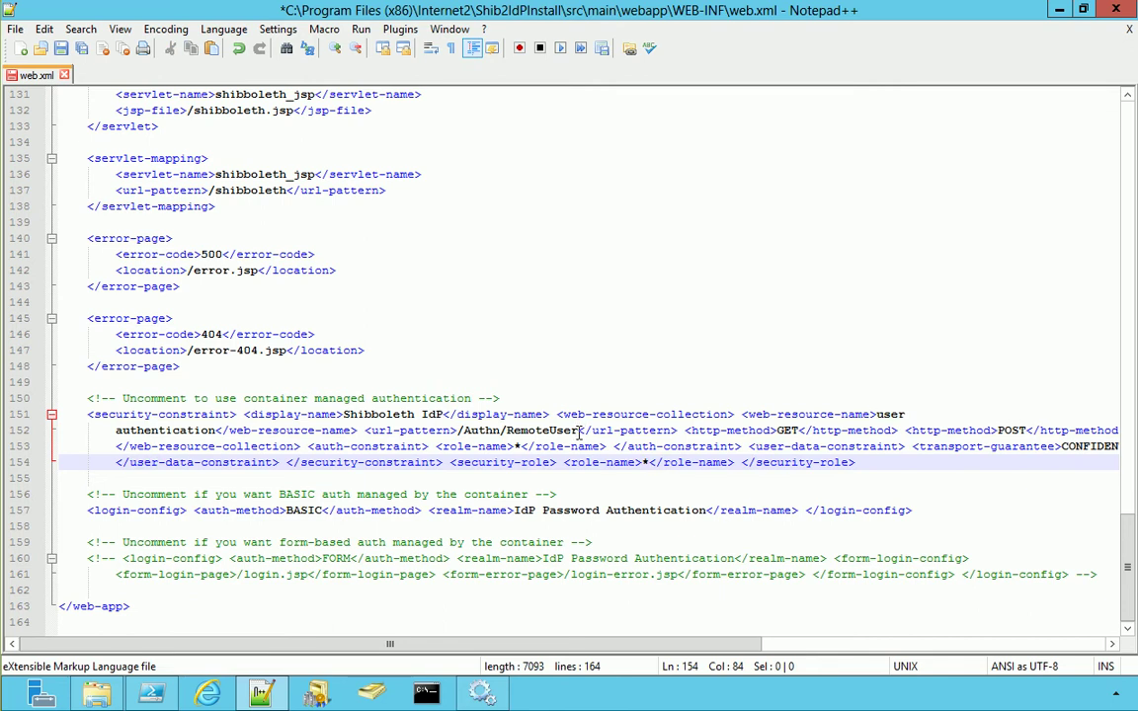
Select the /Authn/RemoteUser url-pattern and bring up ShibbolethFederation.ps1 in PowerShell ISE
drag(579, 432, 457, 432)
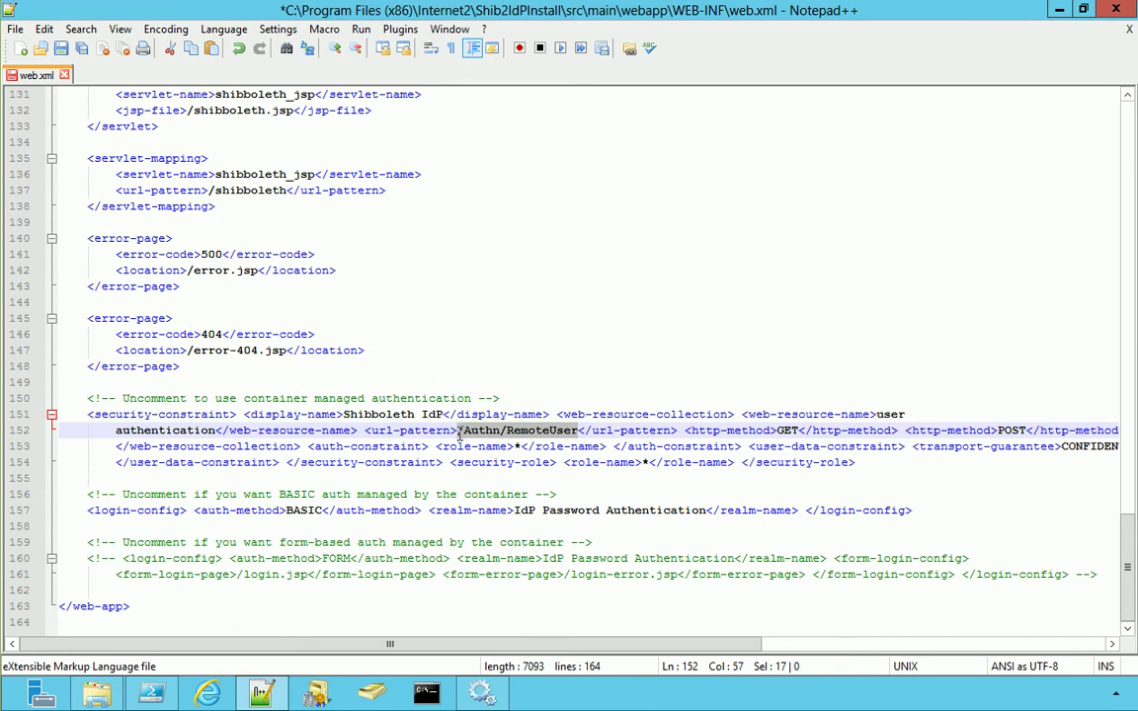
click(171, 700)
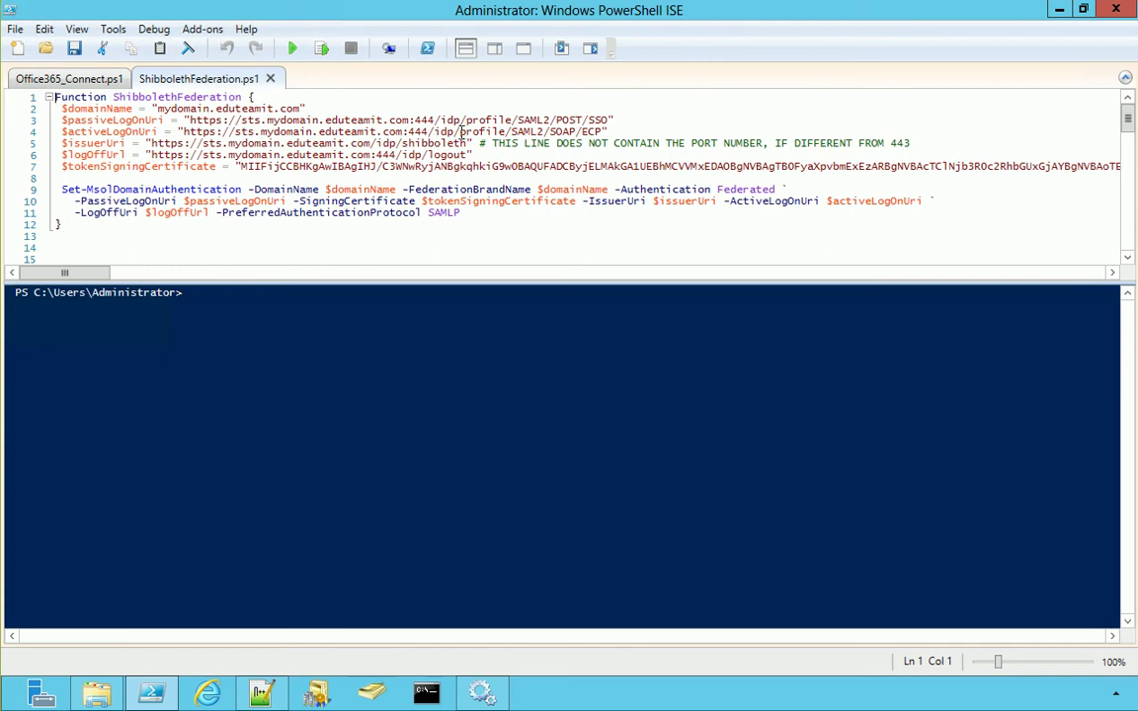
Copy profile/SAML2/SOAP/ECP from the active logon URI on line 4 and return to Notepad++
drag(460, 132, 605, 132)
key(ctrl+c)
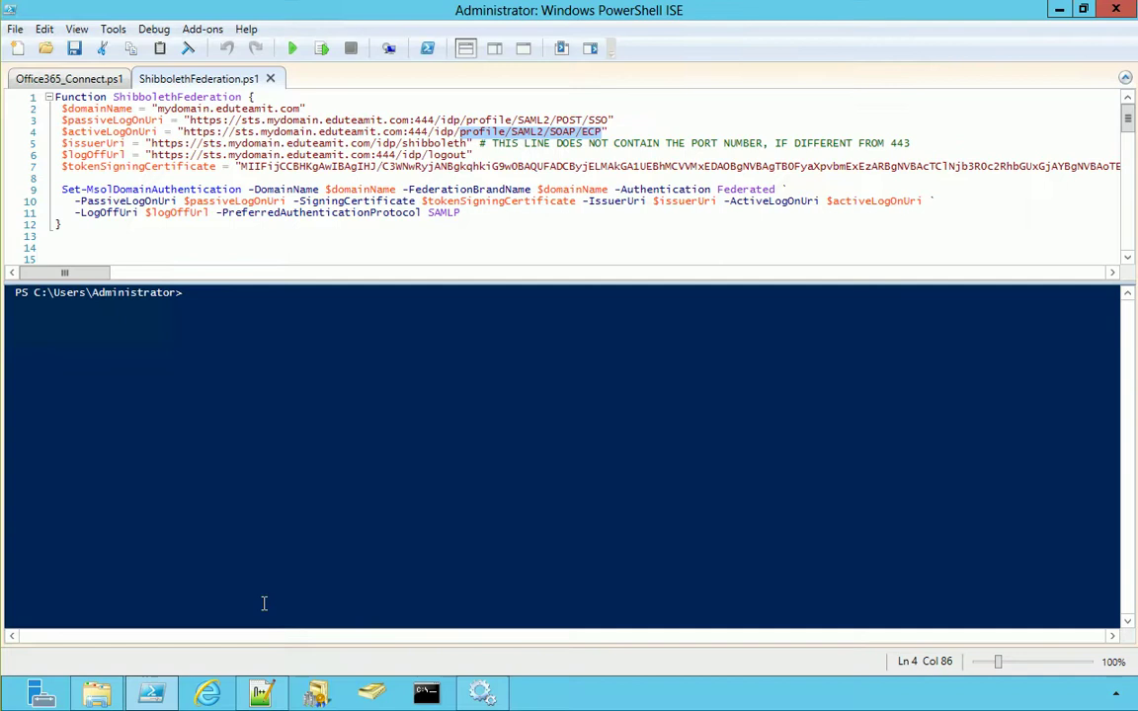
click(265, 692)
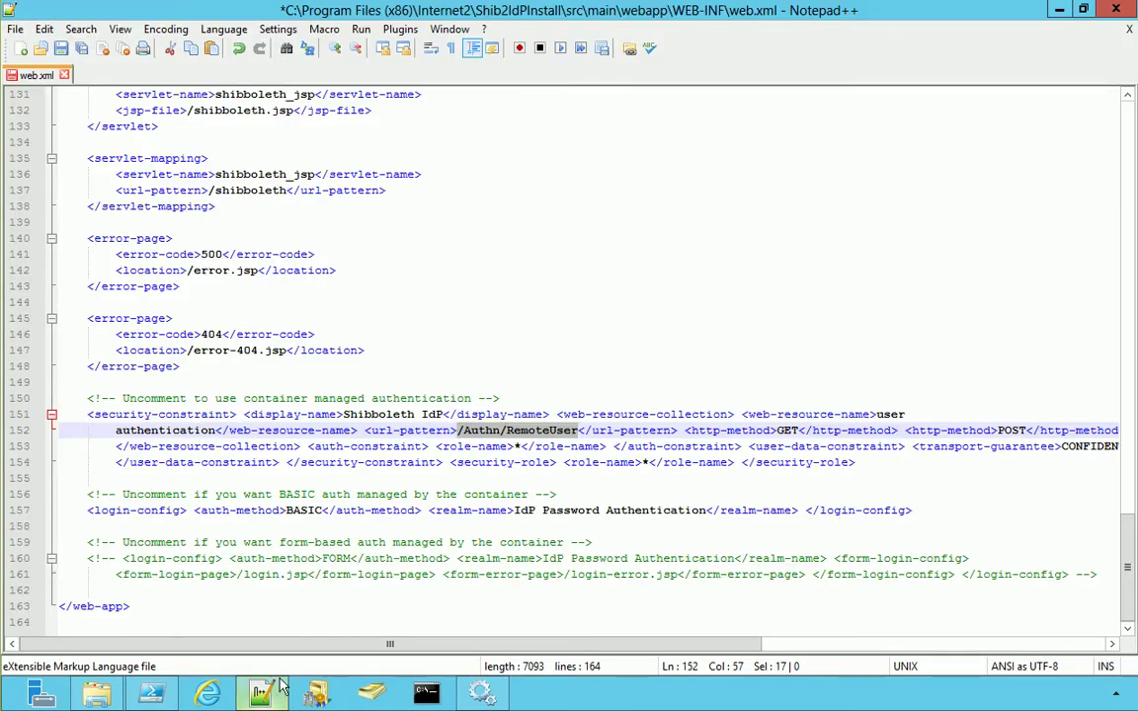
Replace the url-pattern with /profile/SAML2/SOAP/ECP and save web.xml
right_click(515, 428)
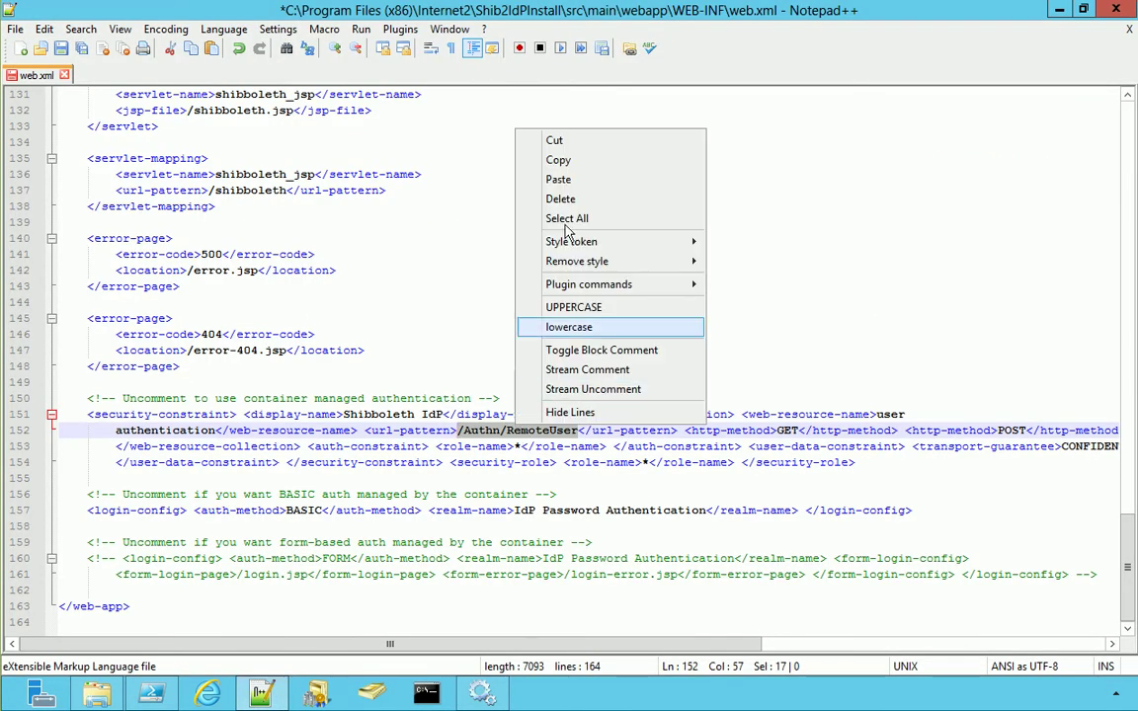
click(559, 179)
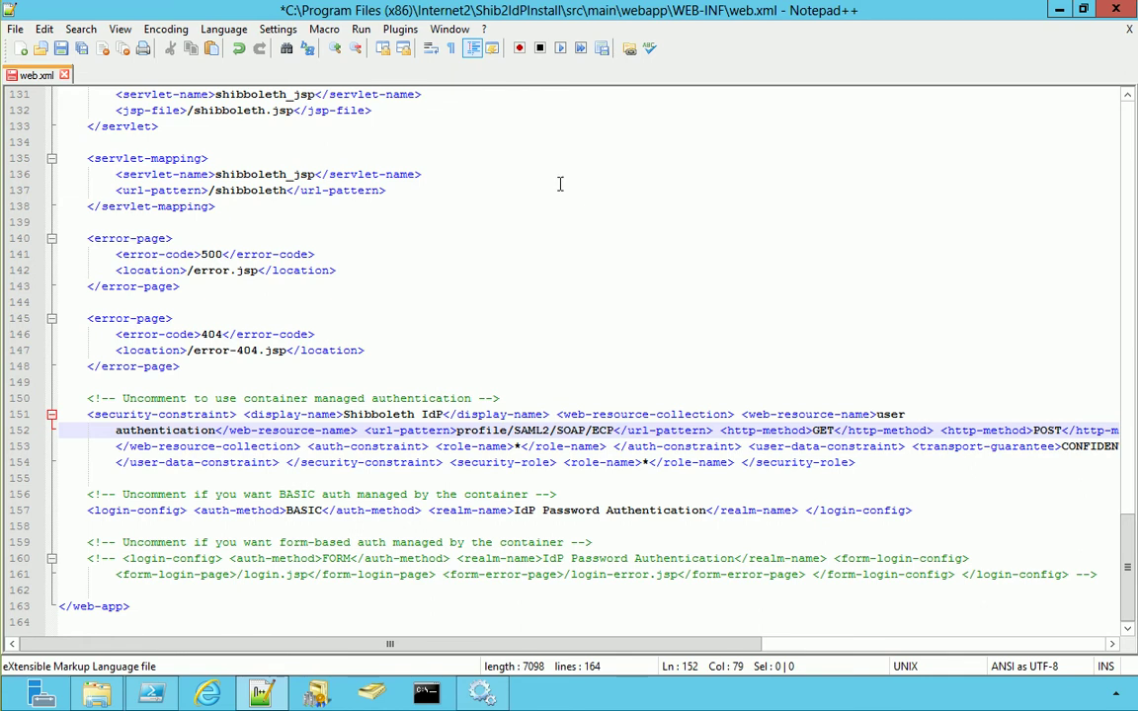
click(455, 429)
text(/)
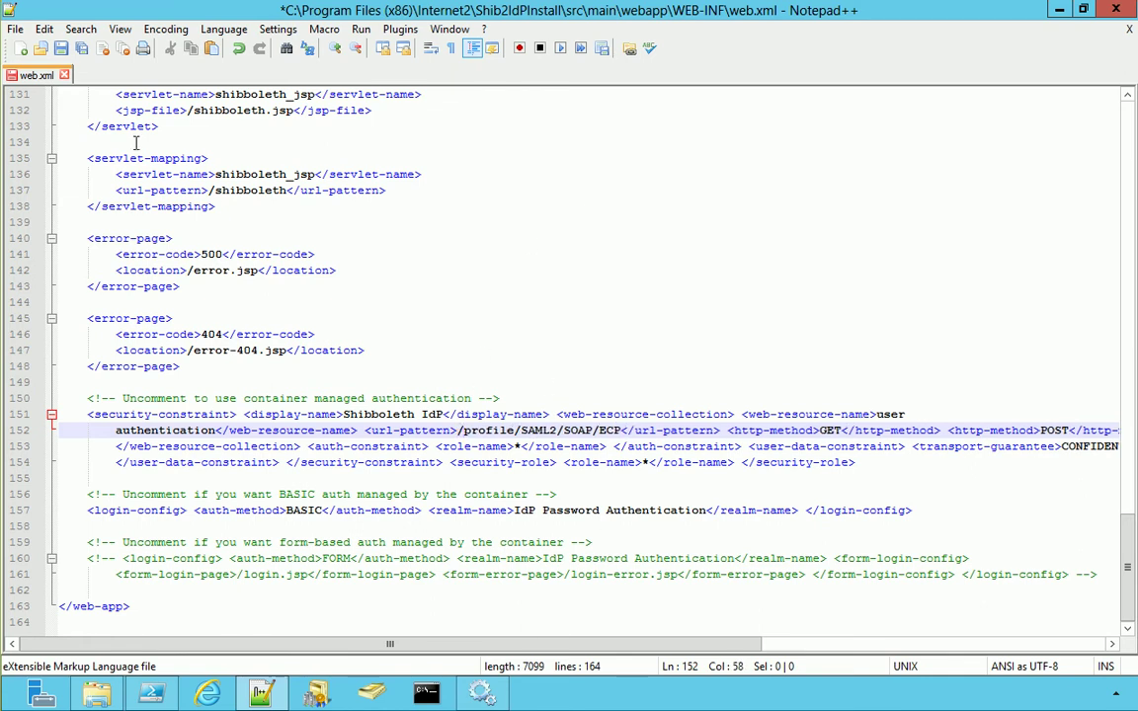
click(60, 49)
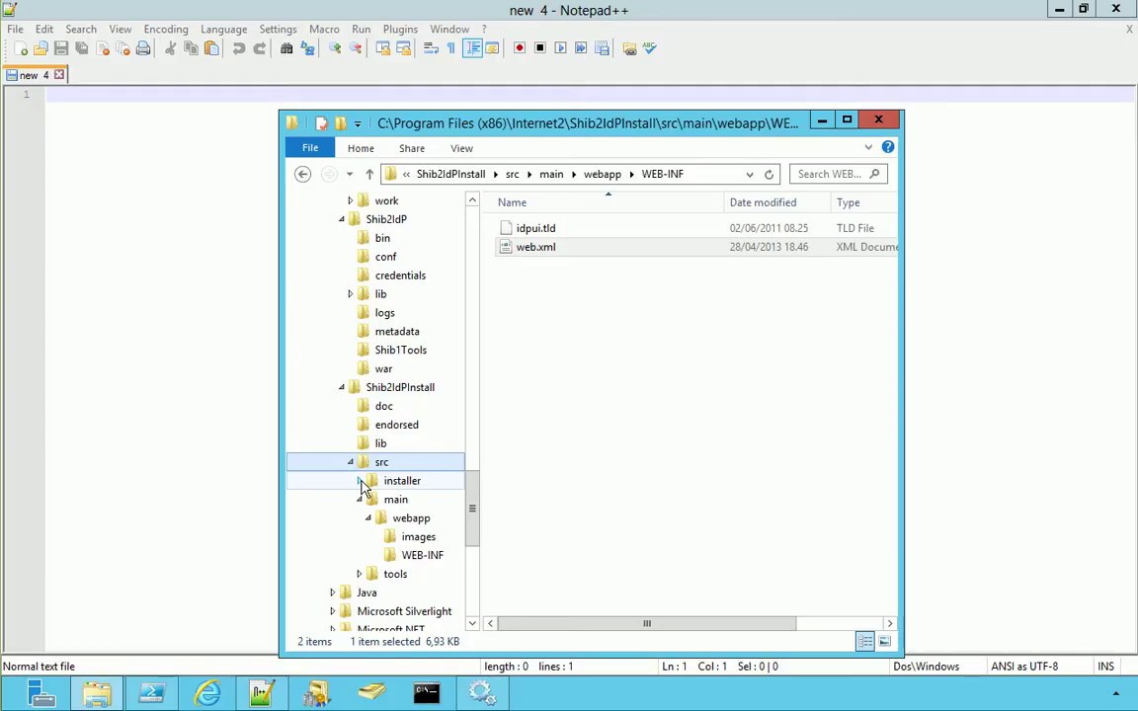
Open build.xml from installer\resources in Notepad++
click(372, 483)
click(381, 519)
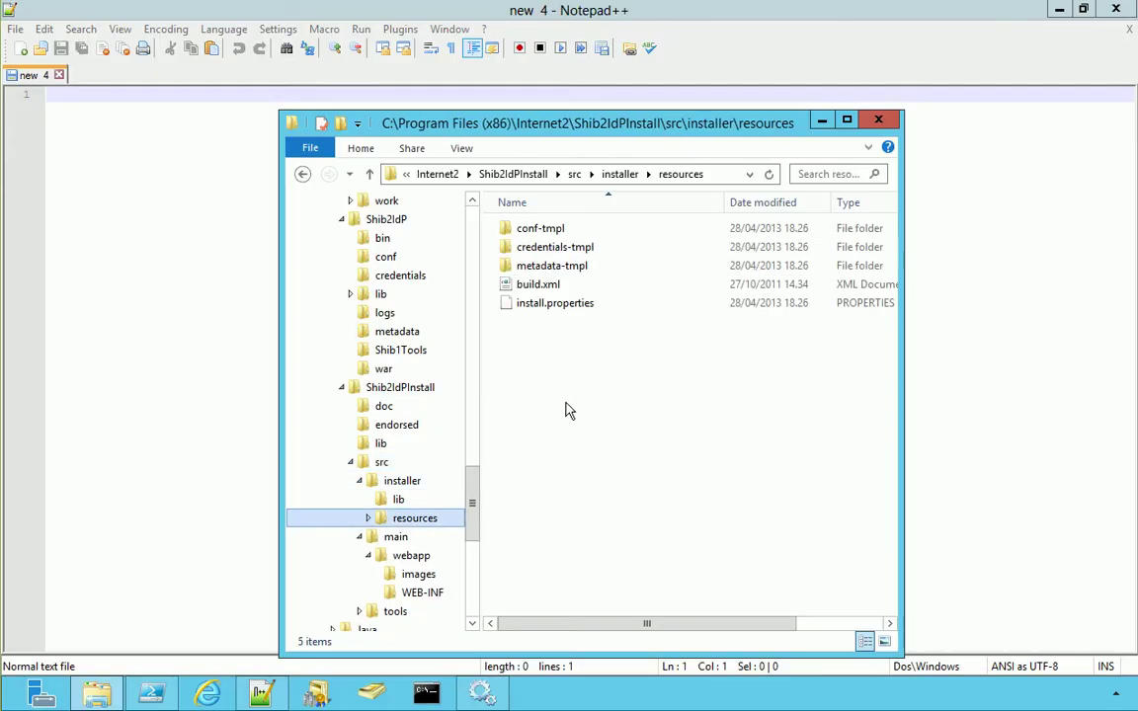
right_click(545, 286)
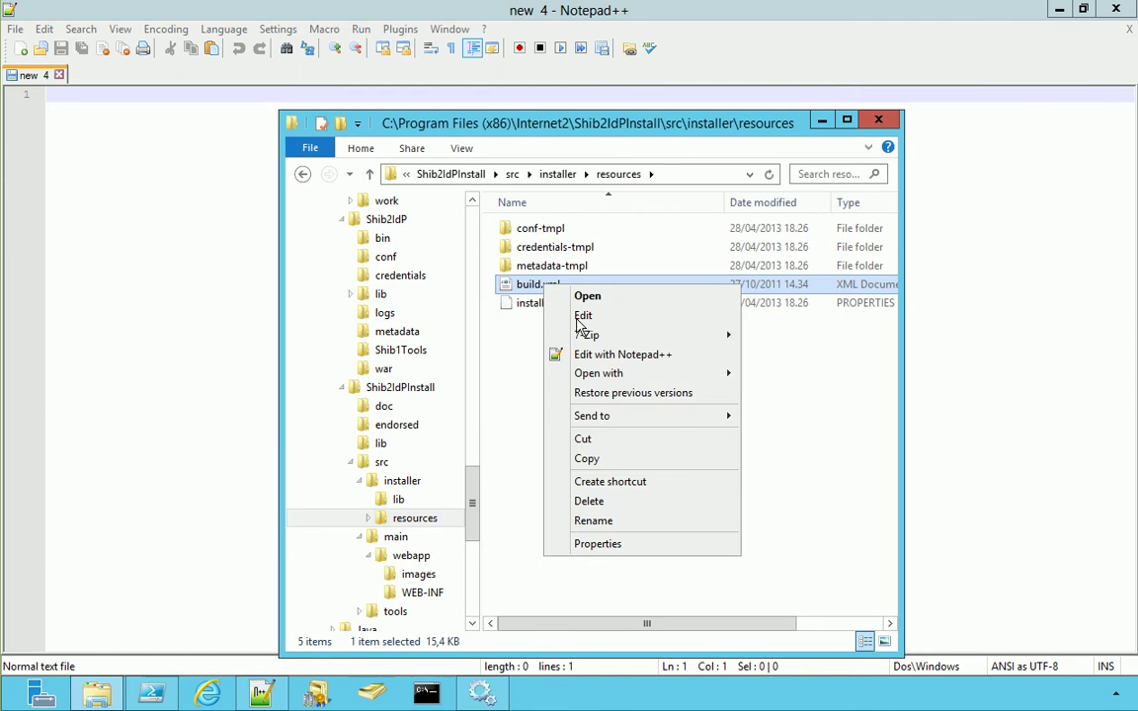
click(584, 357)
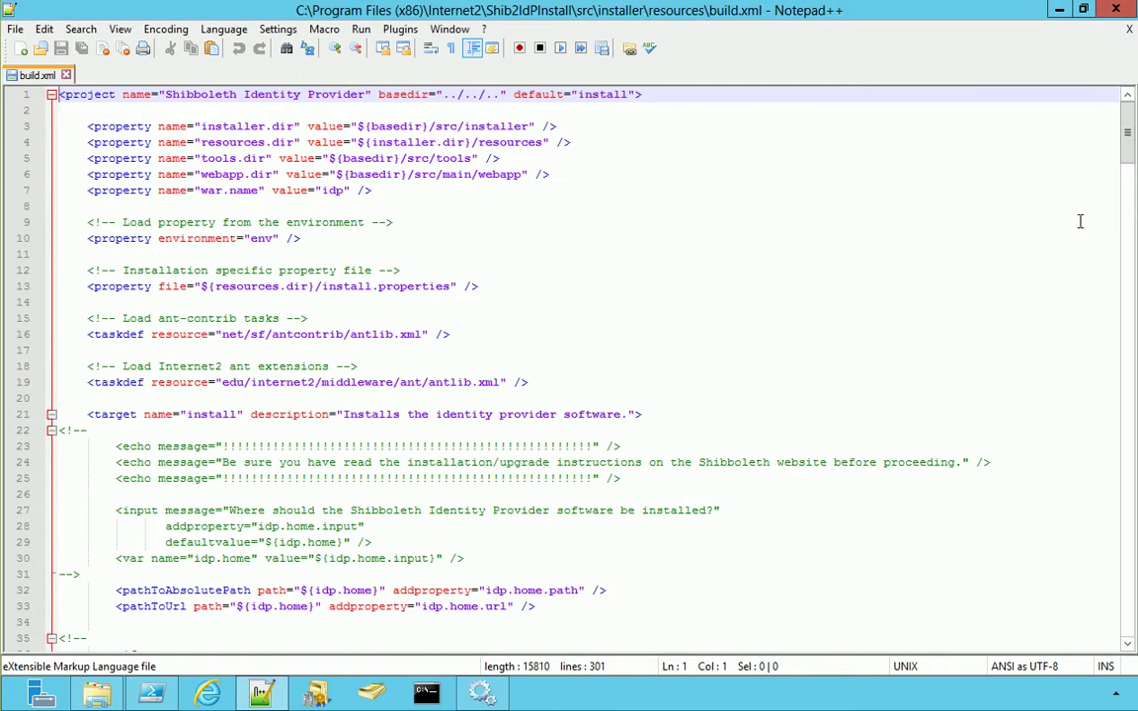
Change the certificate path on line 181 from idp to mysts and save build.xml
scroll(1132, 168, down, 20)
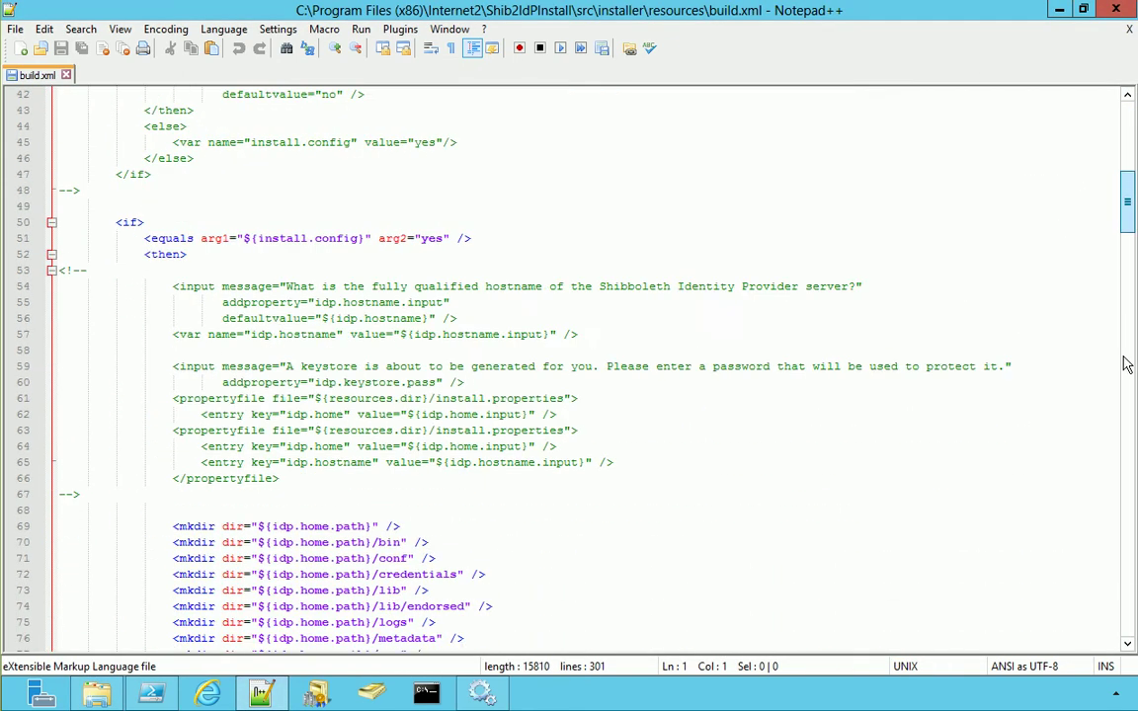
scroll(1132, 469, down, 20)
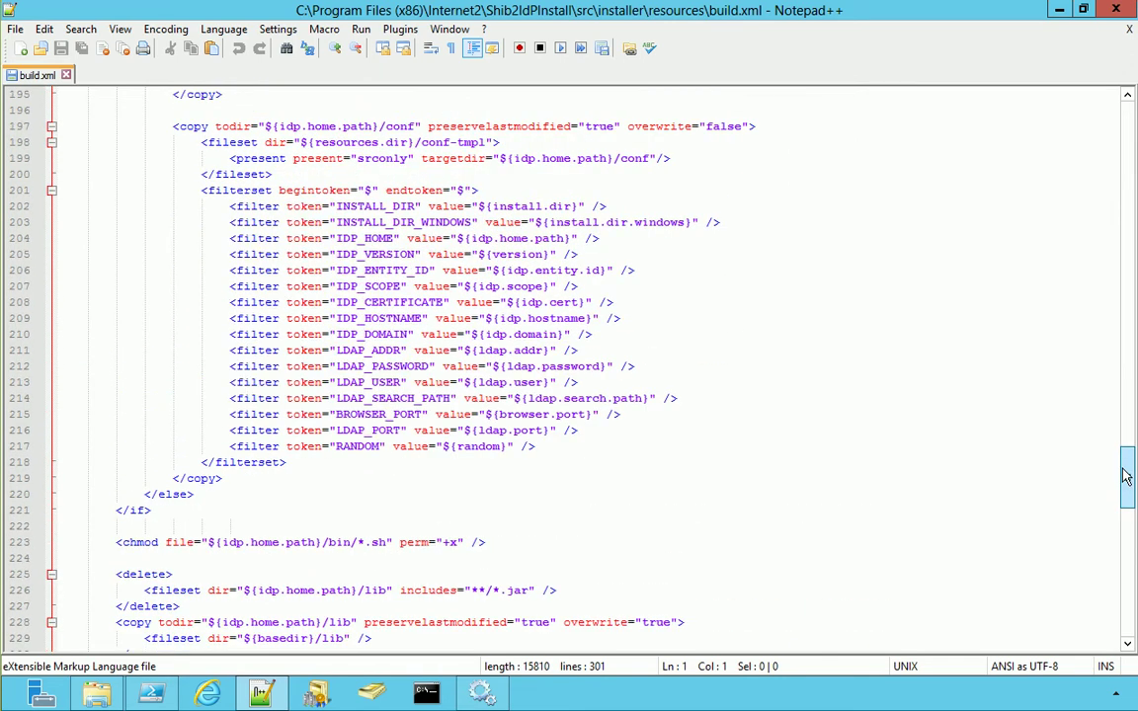
scroll(1132, 469, up, 9)
double_click(551, 270)
text(mysts)
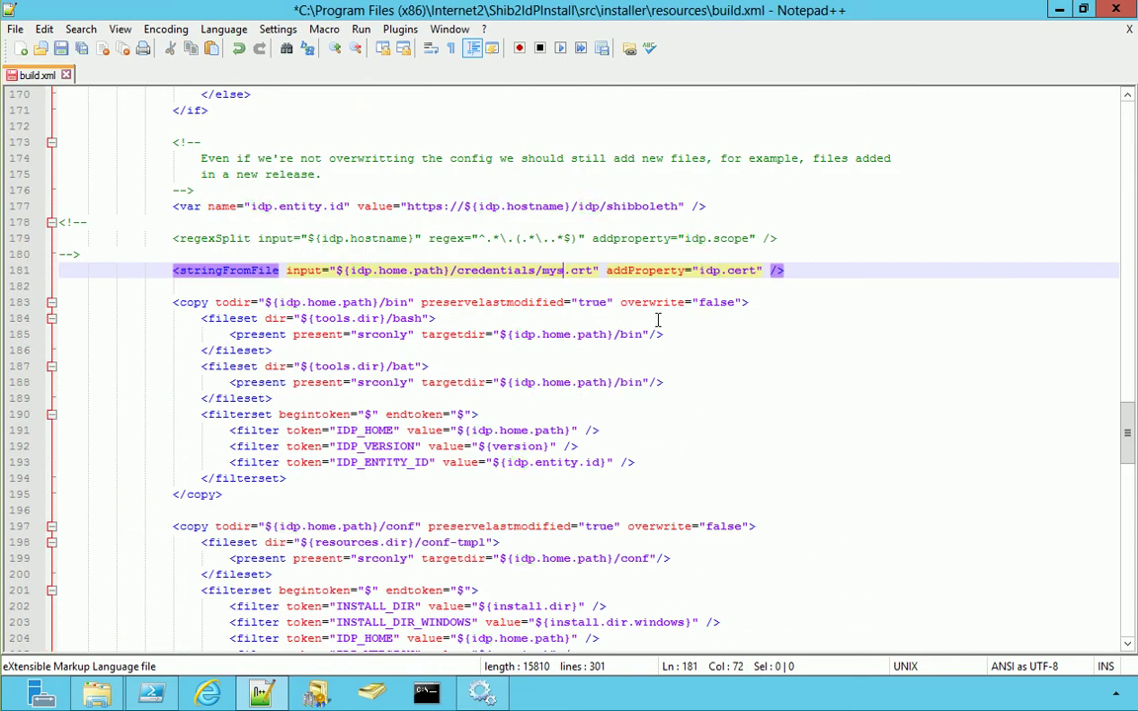
click(60, 48)
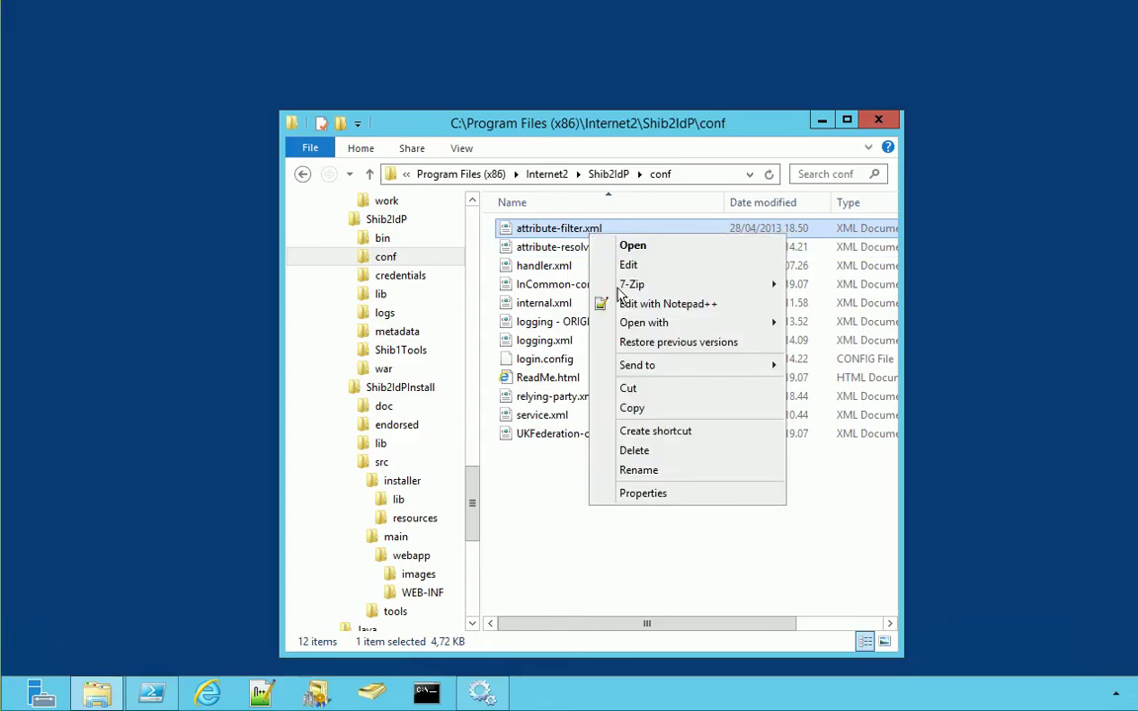
Open attribute-filter.xml and select the transientId attribute rule block
click(637, 299)
scroll(1129, 222, down, 4)
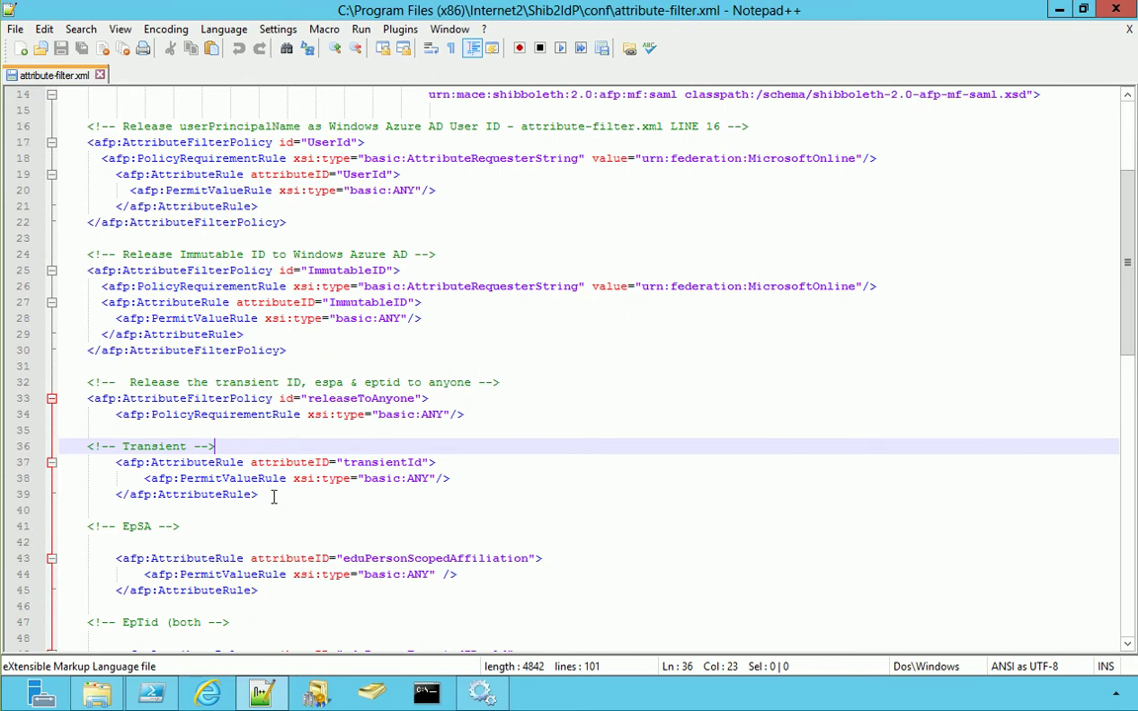
drag(274, 497, 37, 462)
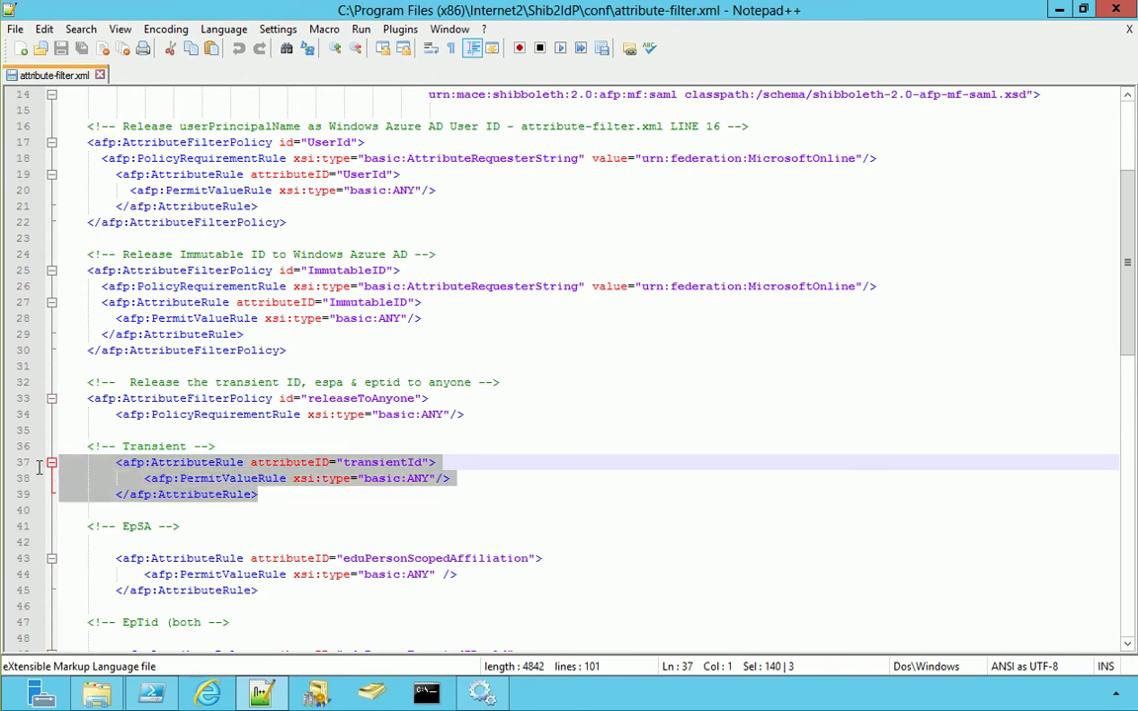
Wrap the transientId rule in comment markers ending with -->, then save and close the file
click(228, 446)
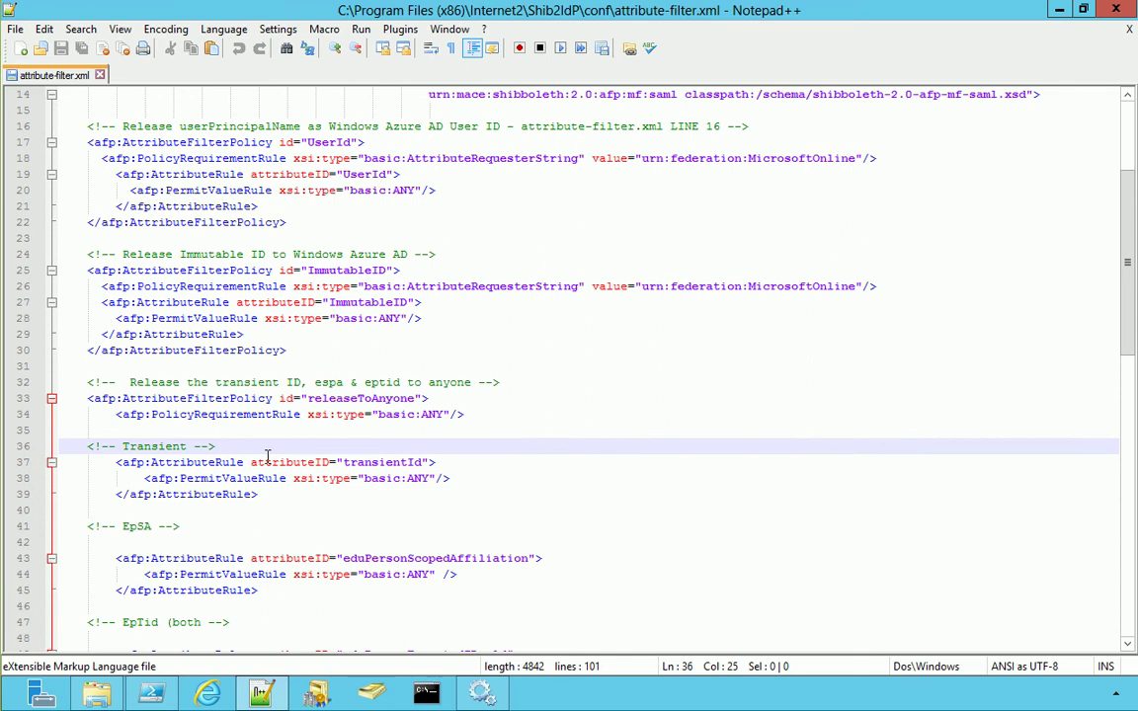
key(Return)
key(Tab)
text(<!-- commented by Mauro Minella)
key(Down)
key(Down)
key(Down)
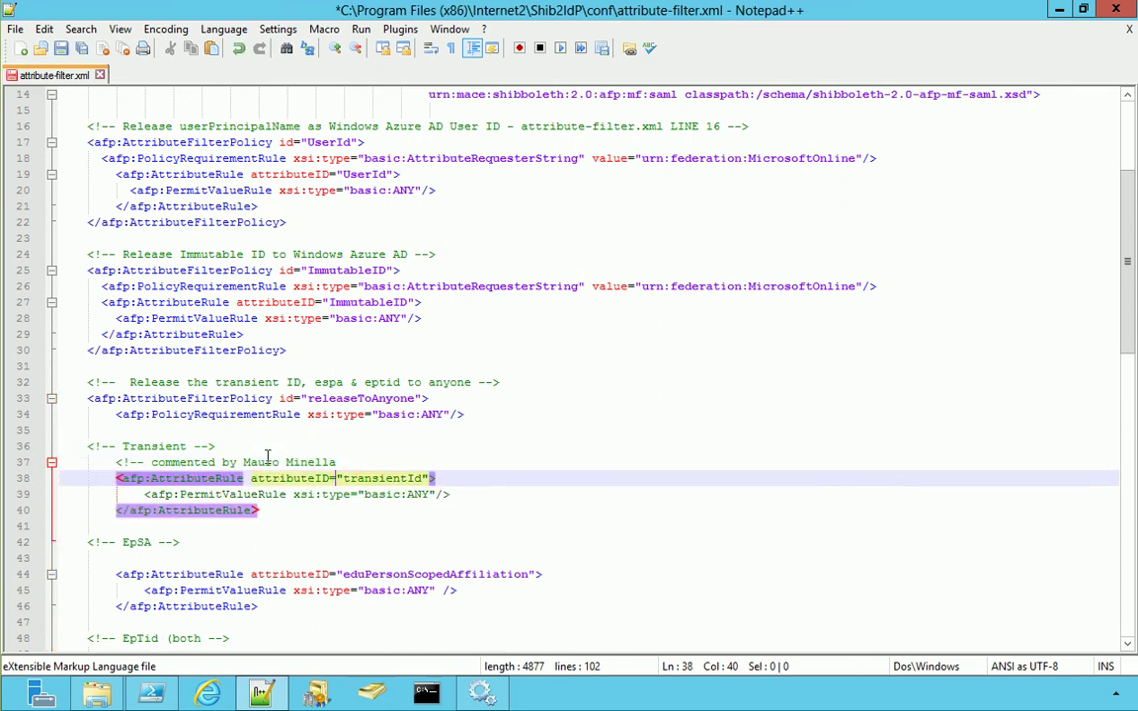
key(Return)
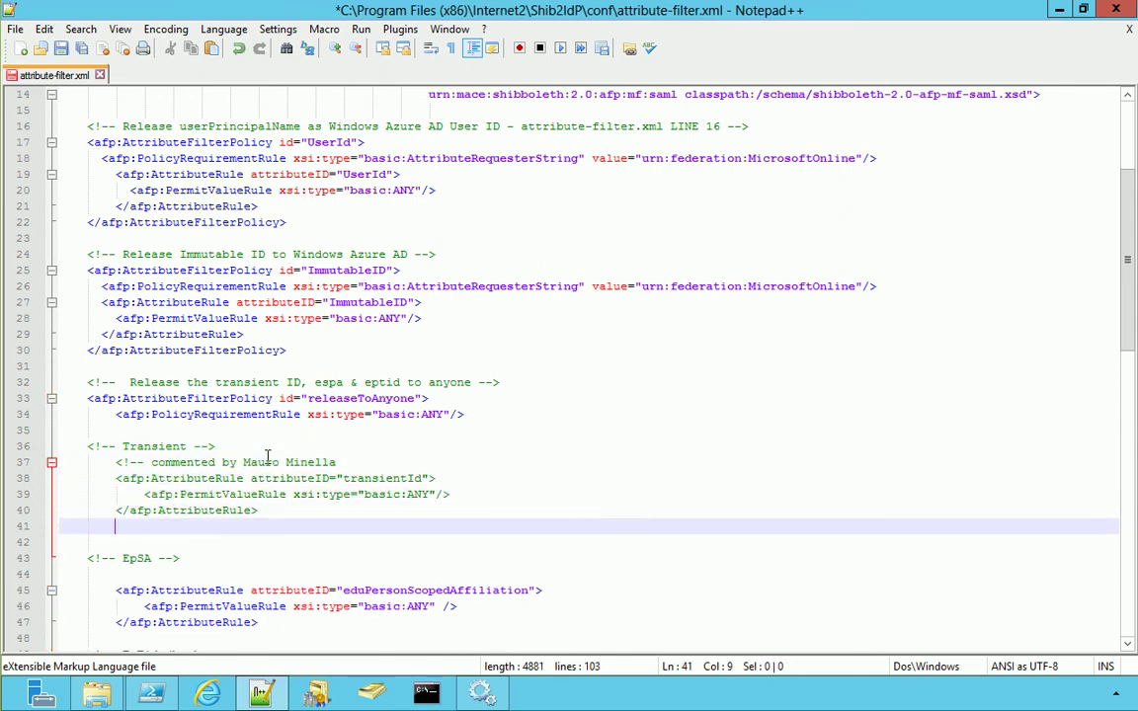
text(-->)
click(61, 50)
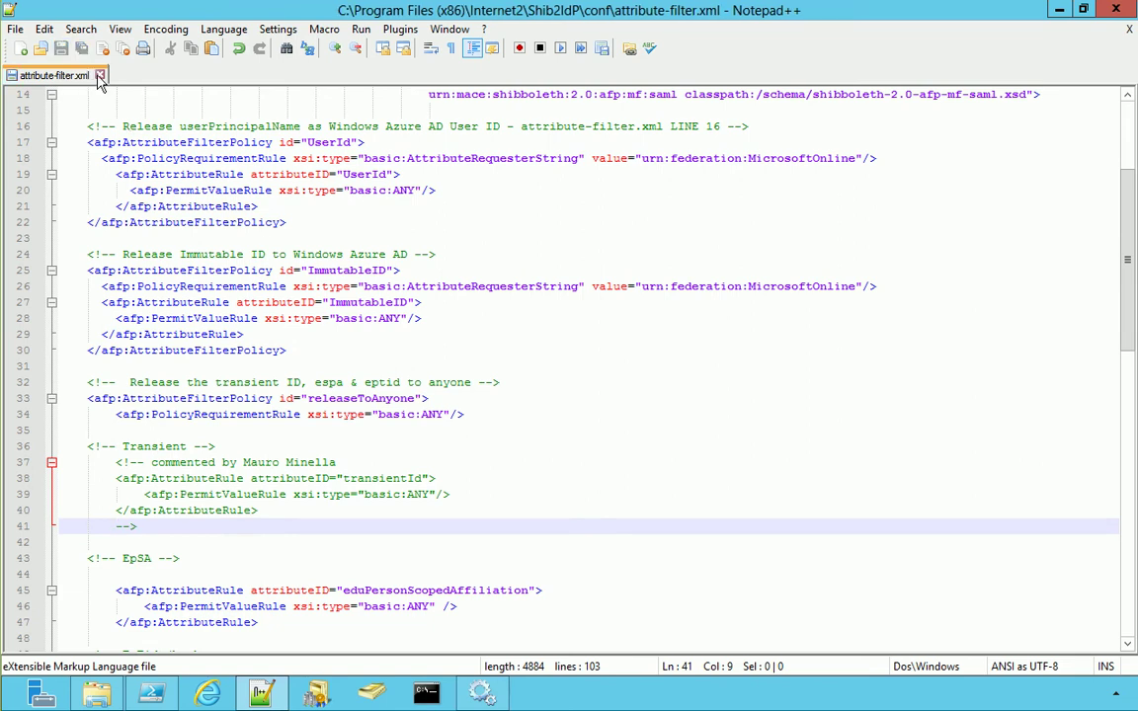
click(99, 74)
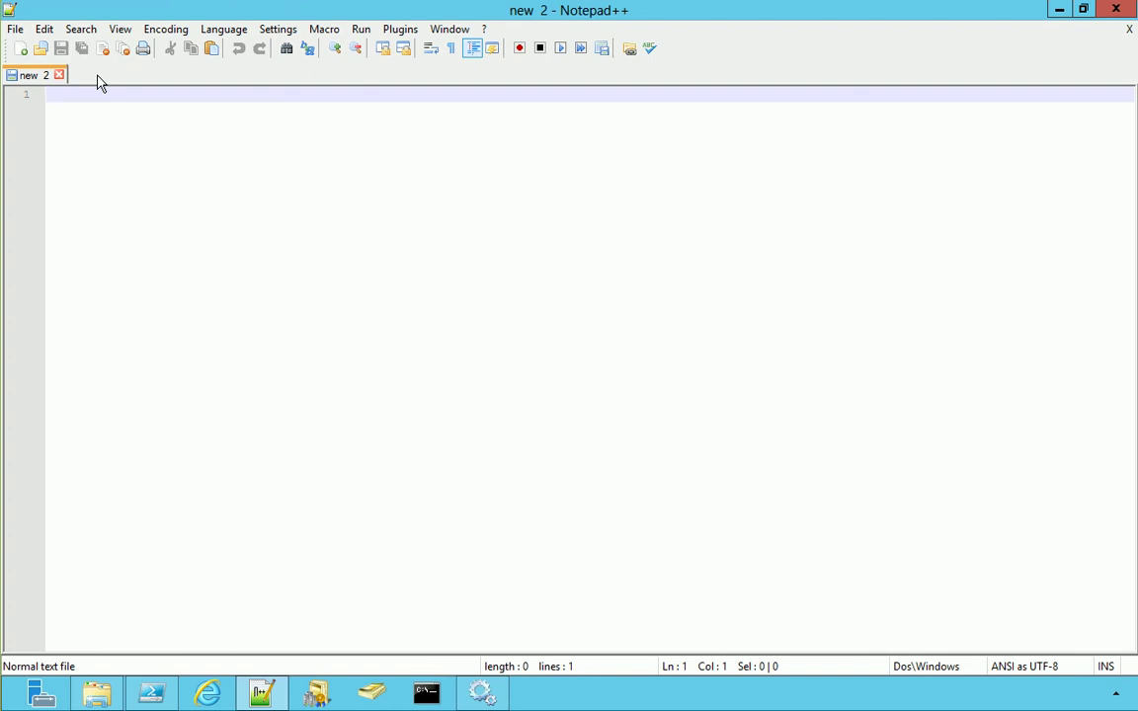
Bring up a Command Prompt window and the Windows Services console
click(260, 694)
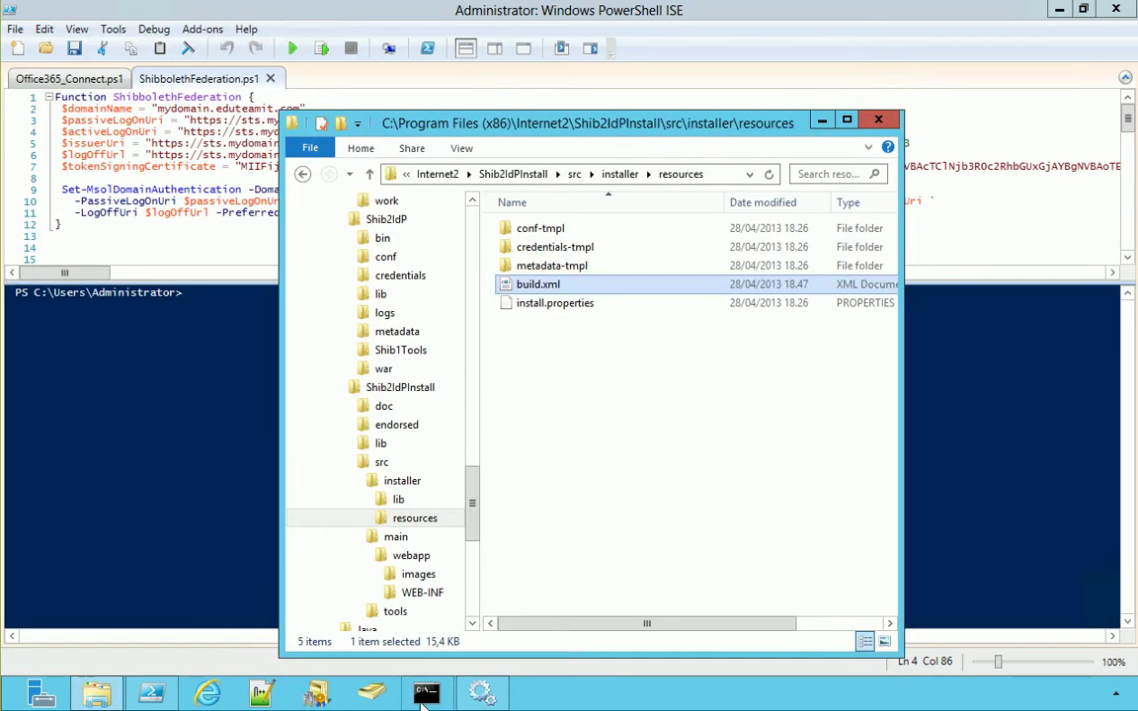
click(425, 694)
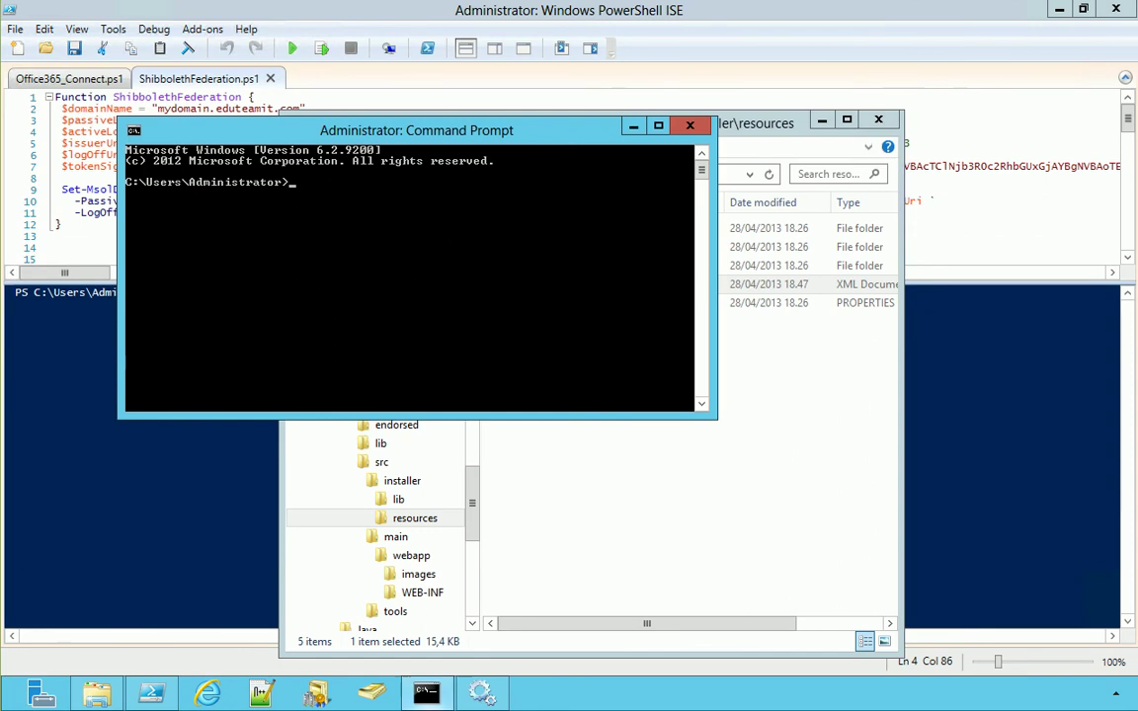
click(484, 695)
click(198, 267)
Change to C:\Program Files (x86)\Internet2\Shib2IdPInstall and run install until BUILD SUCCESSFUL
text(cd\)
key(Return)
text(cd pro)
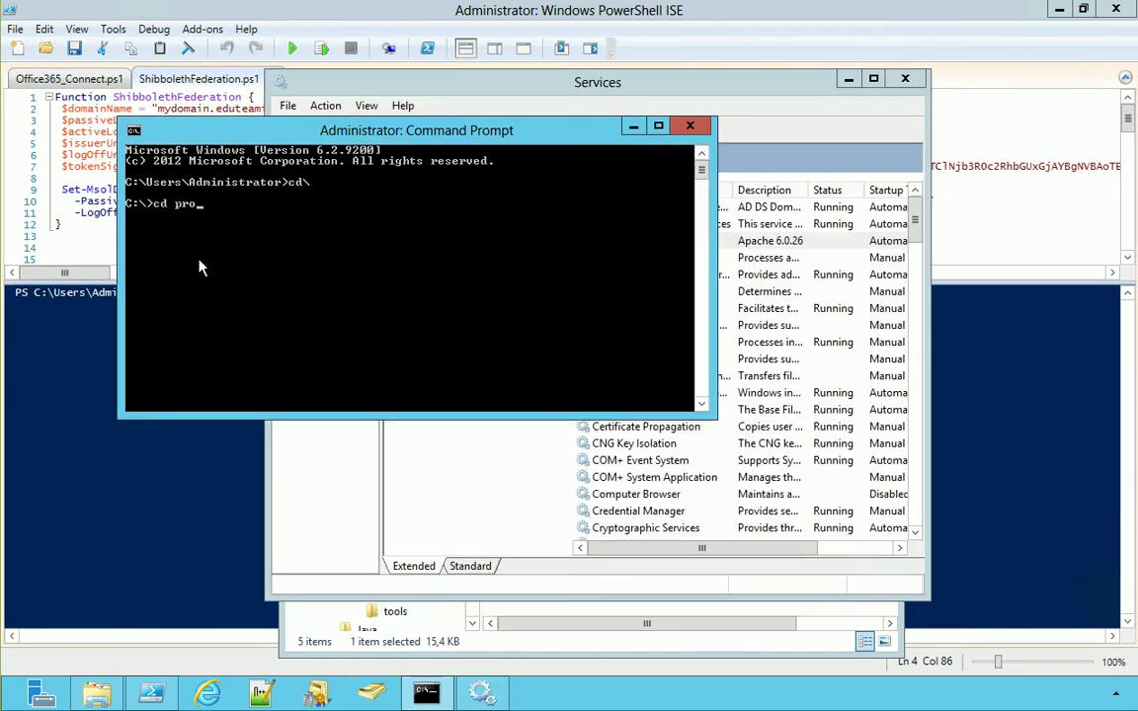
key(Tab)
key(Tab)
text(\inter\)
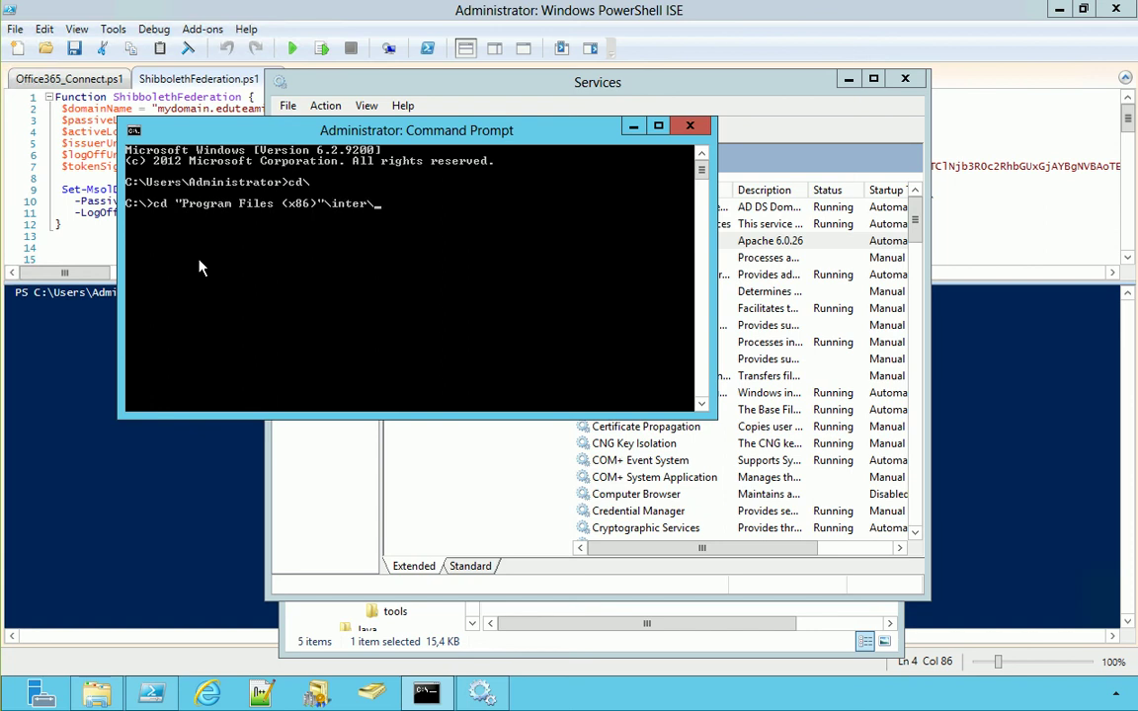
key(Tab)
key(Tab)
text(\shib)
key(Tab)
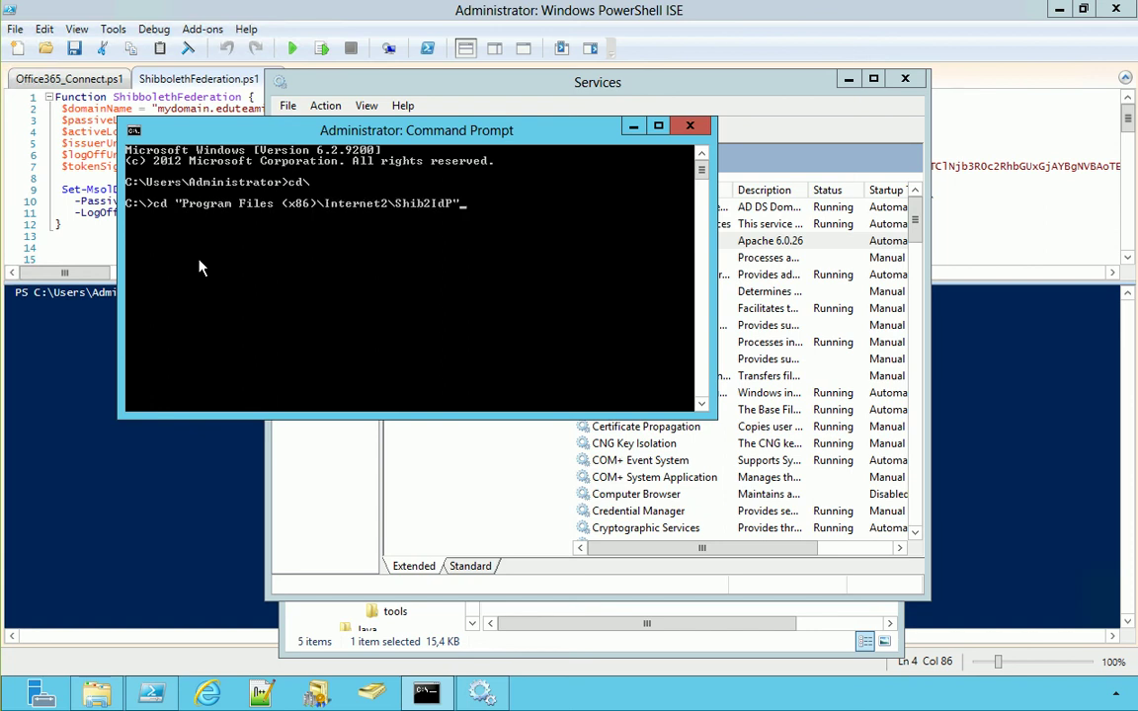
key(Tab)
key(Return)
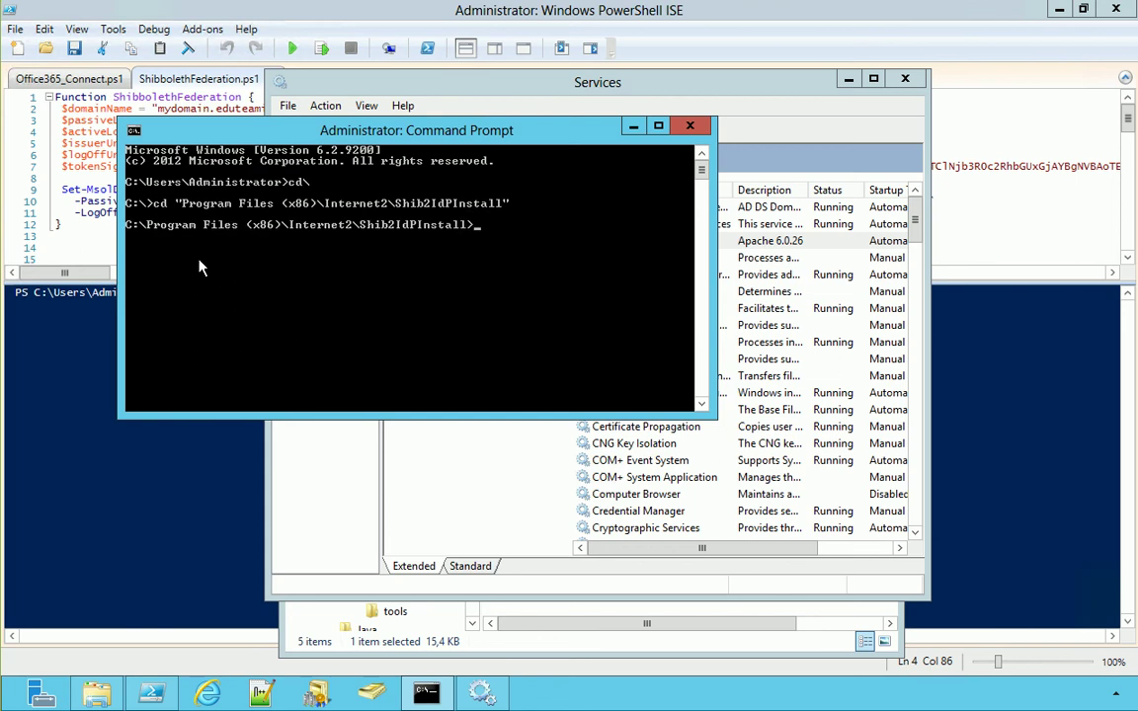
text(install)
key(Return)
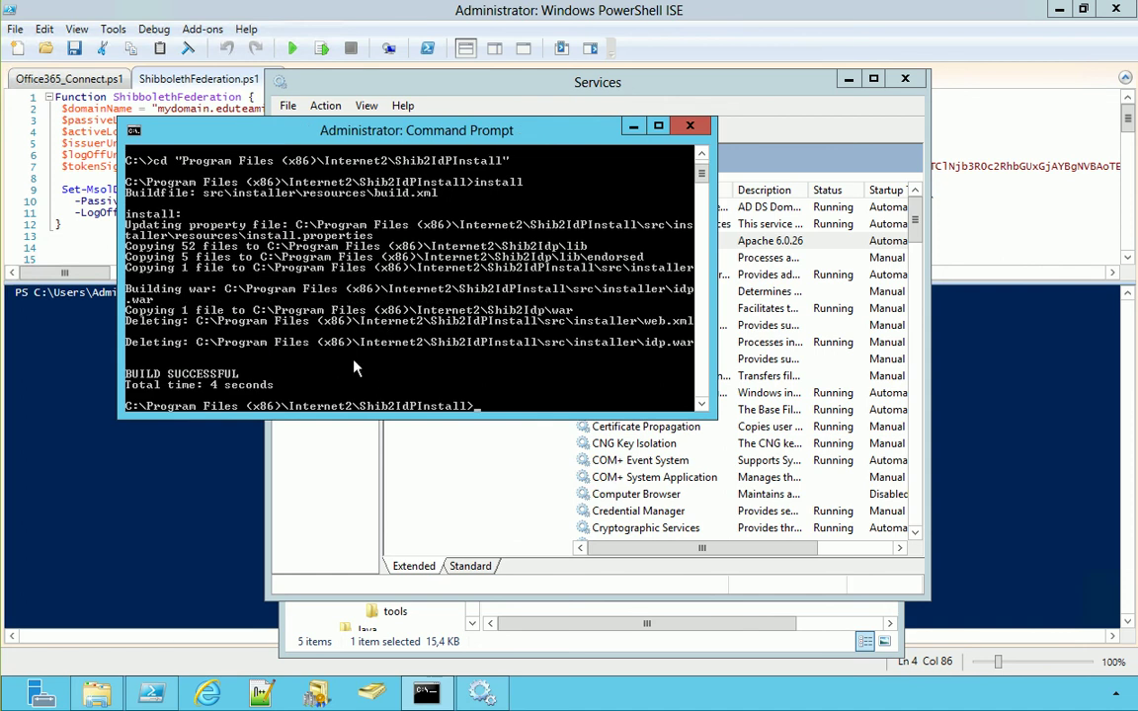
Start the Apache Tomcat service in the Services console
click(468, 450)
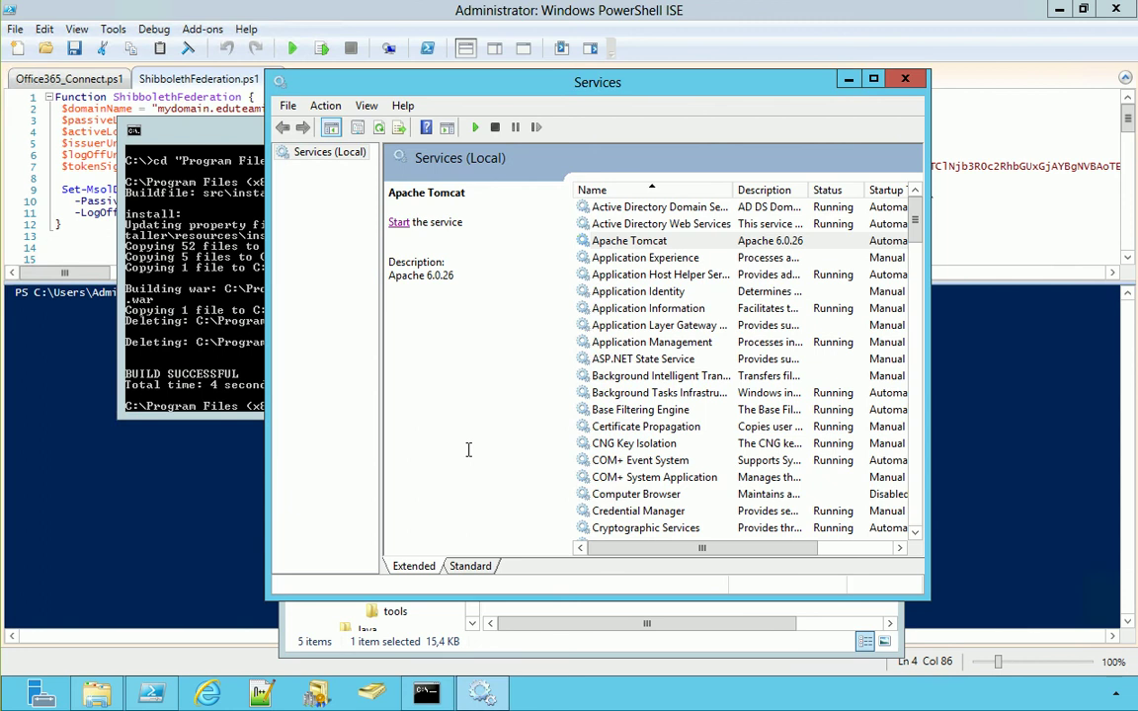
click(398, 223)
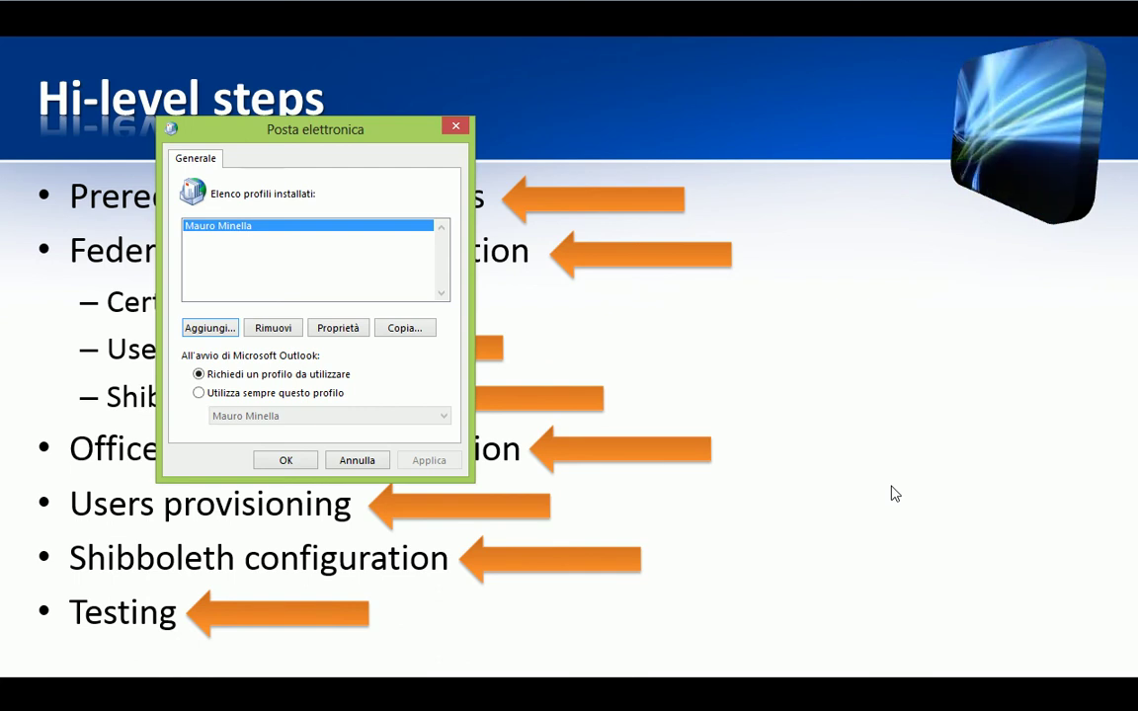
Add a new Outlook mail profile named after the user
click(213, 326)
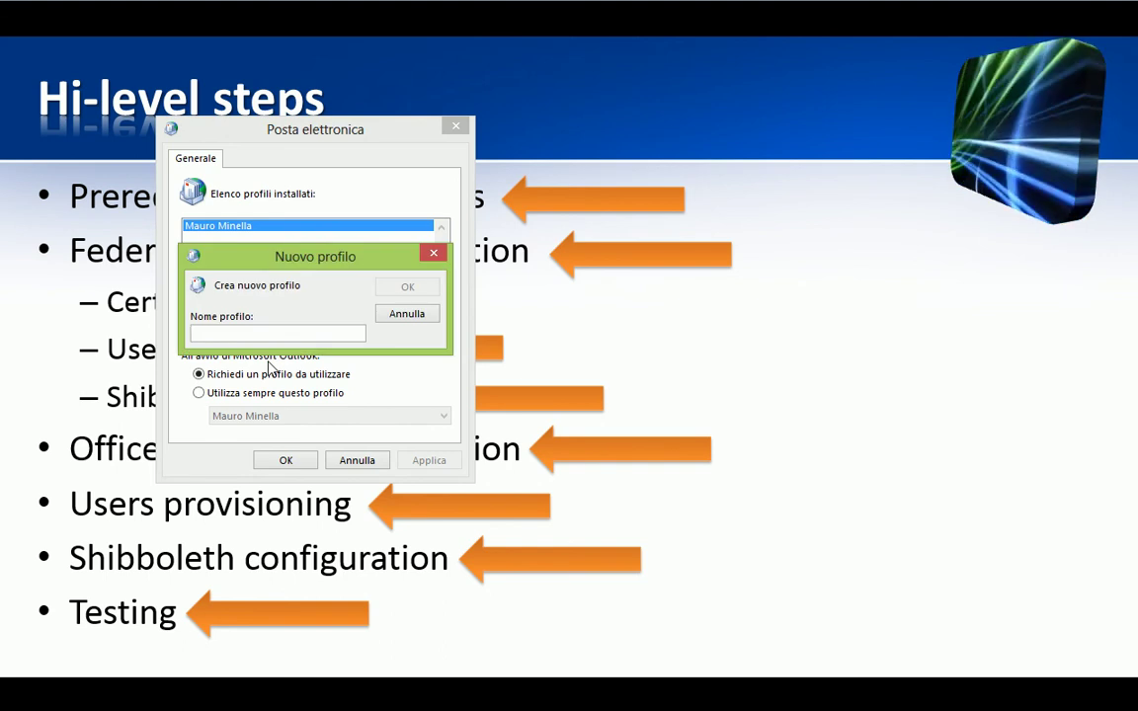
text(Sarah Connor)
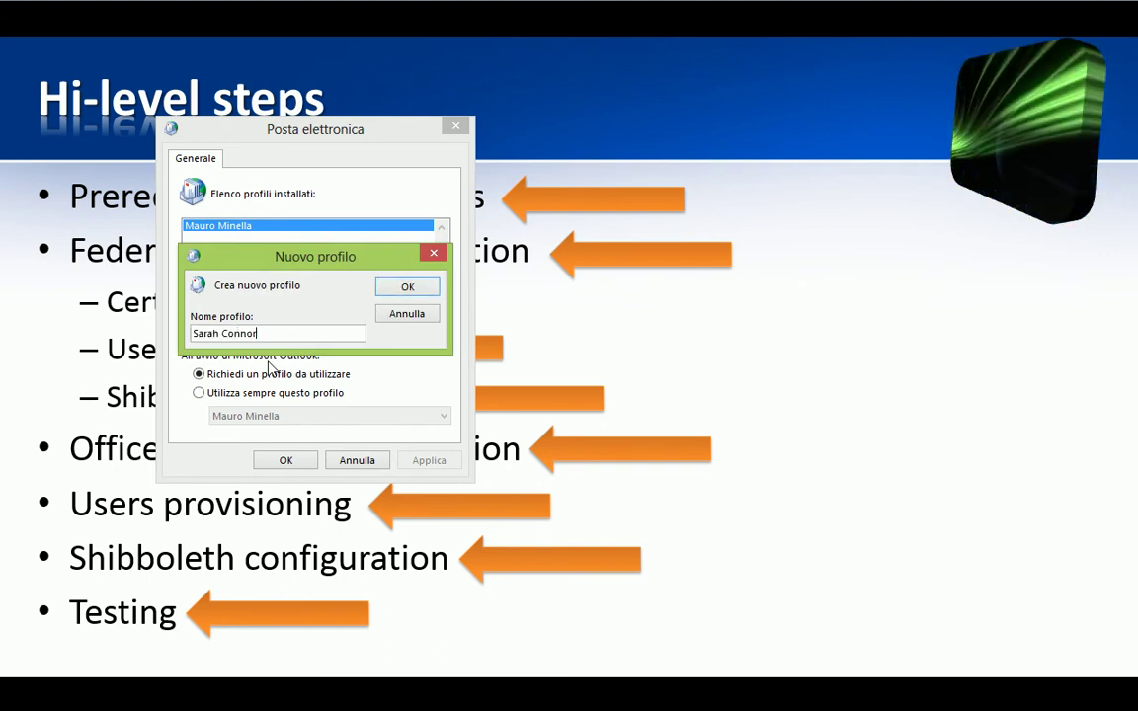
key(Return)
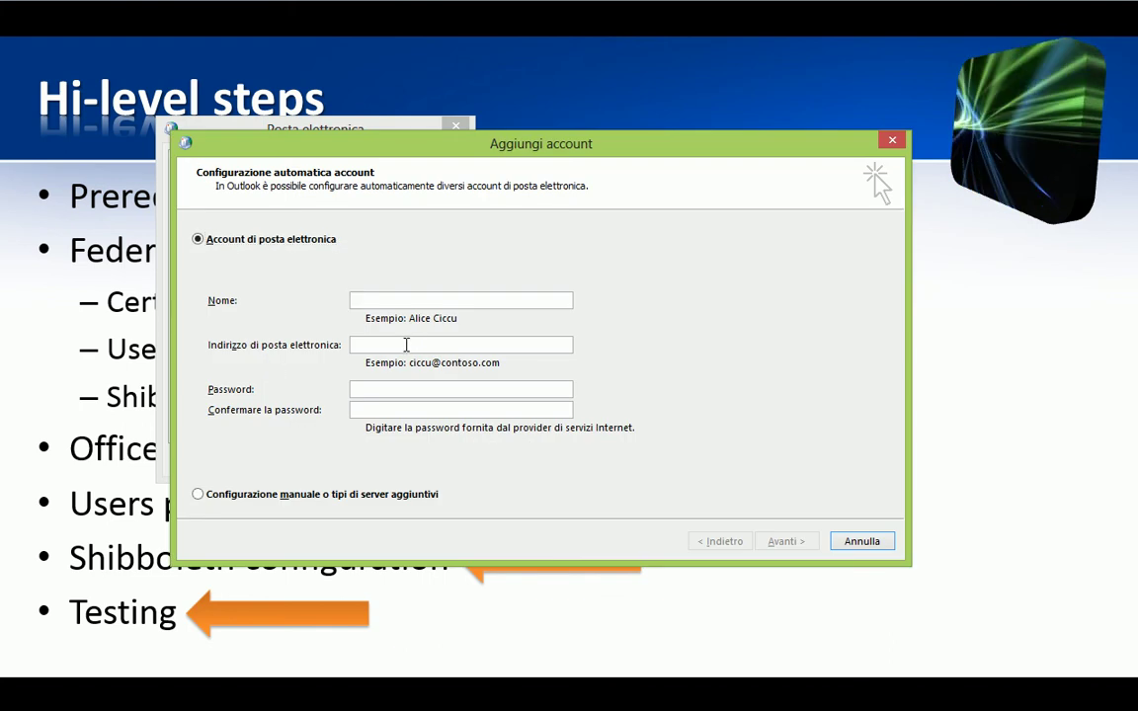
Fill in the account holder's name, e-mail address and password in Aggiungi account
text(Sarah Connor)
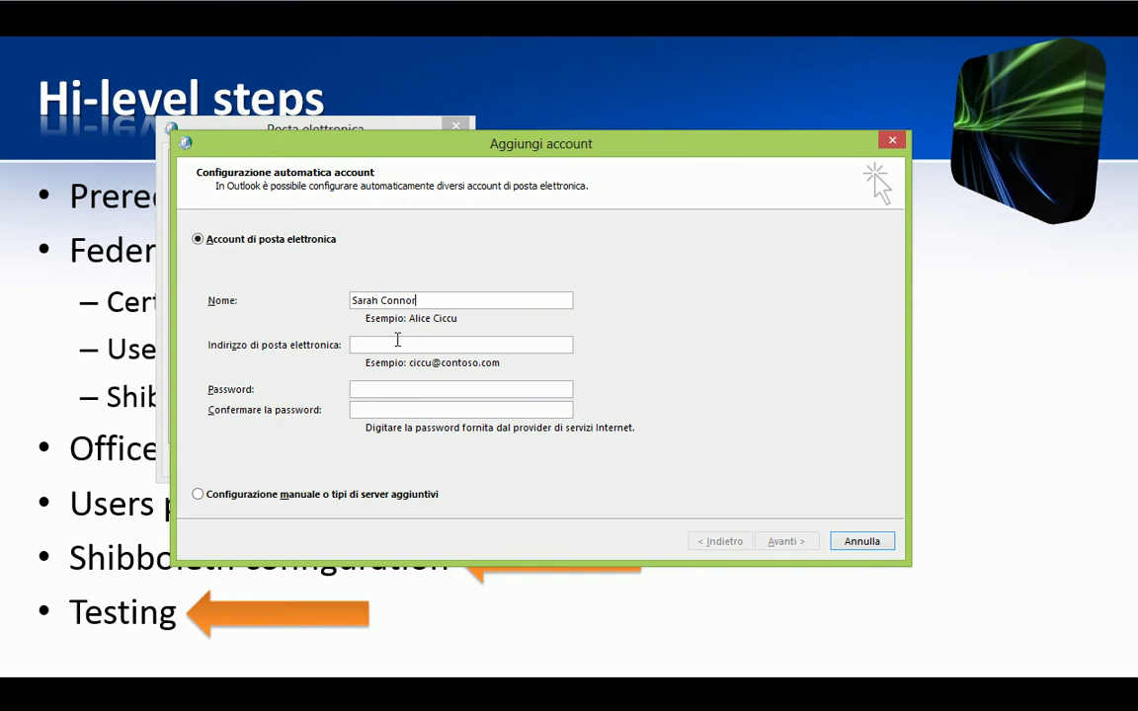
click(397, 340)
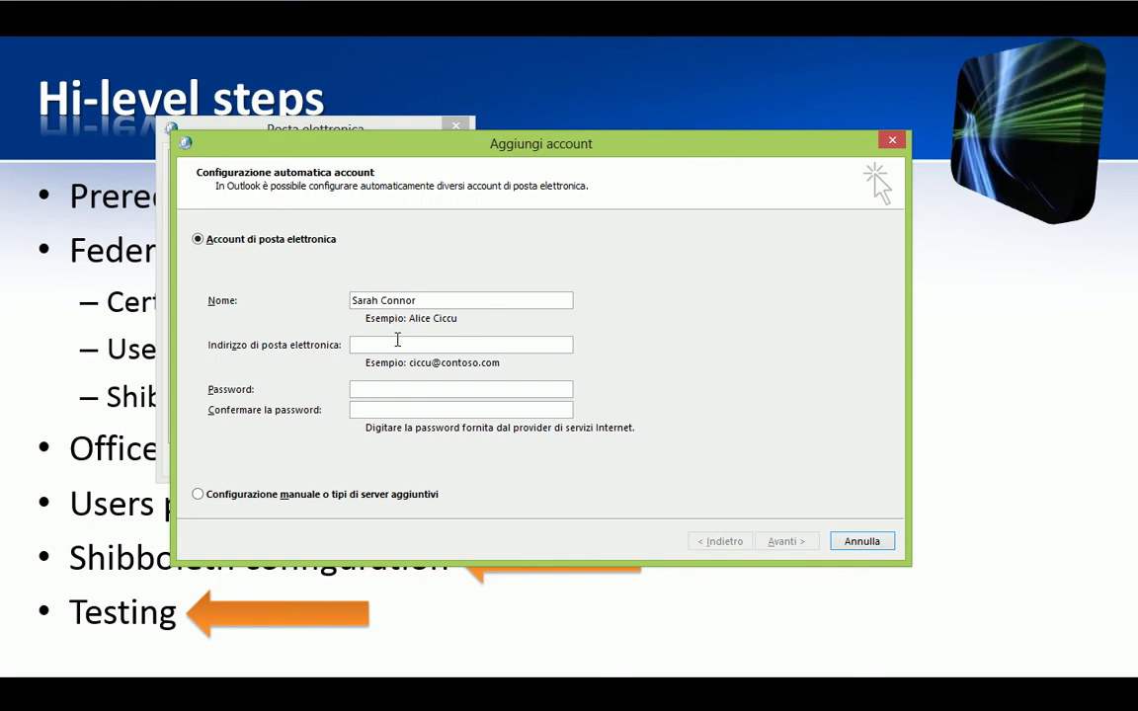
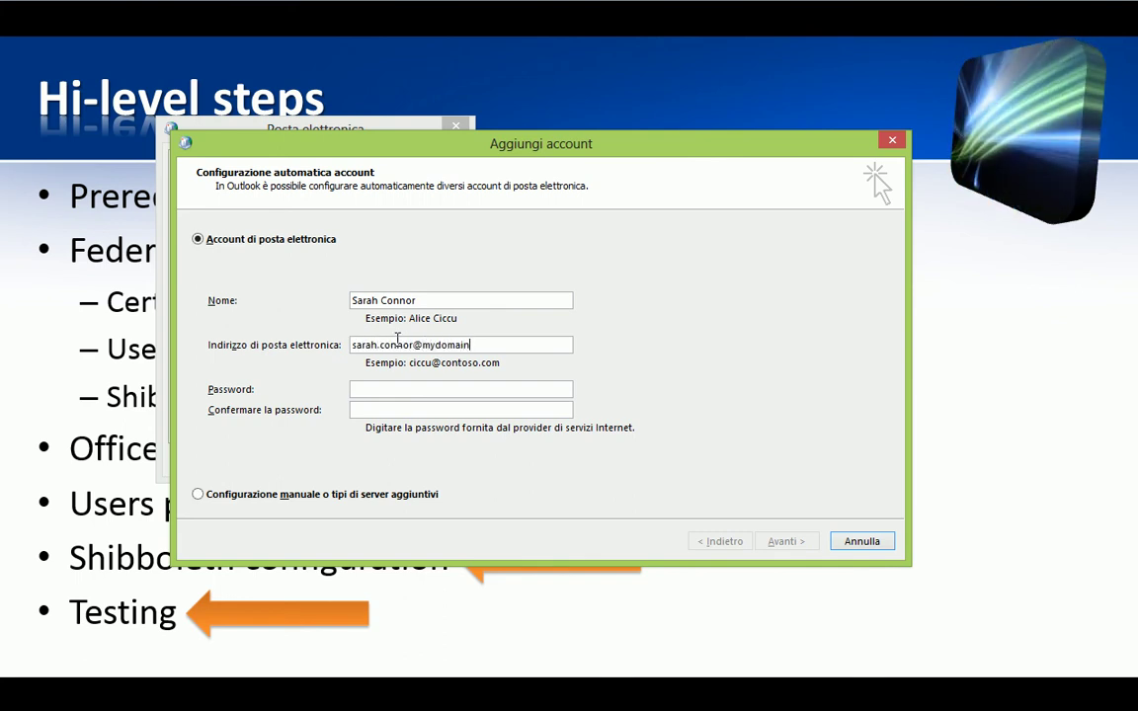
key(Tab)
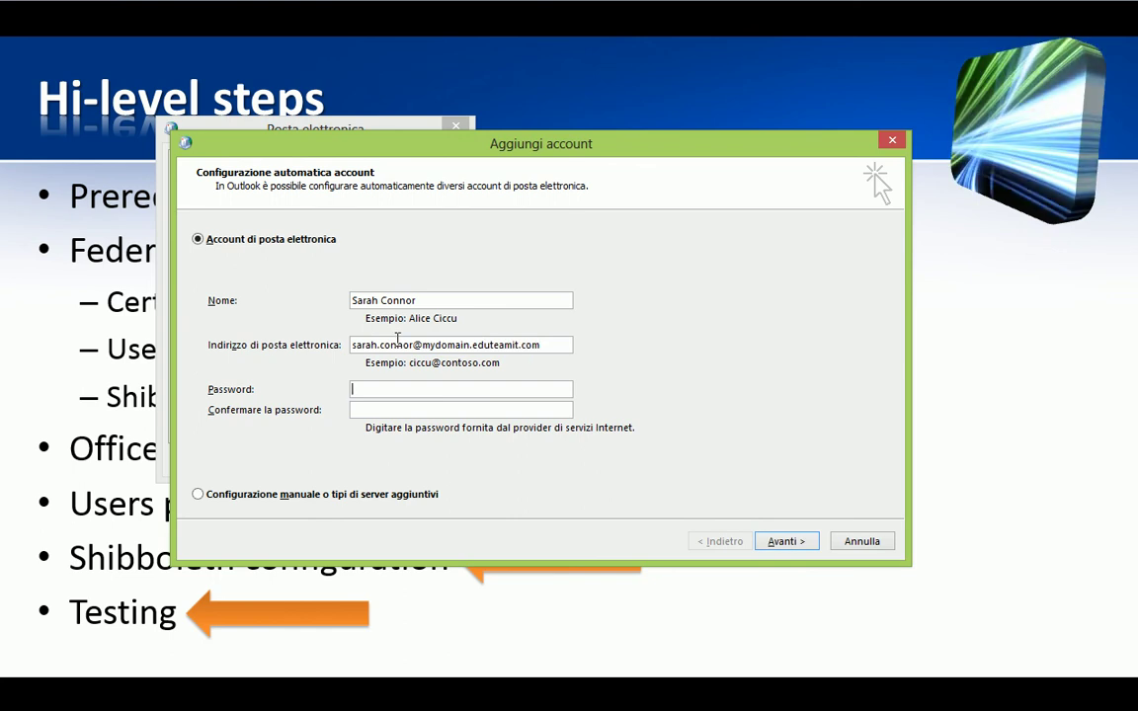
text(*********)
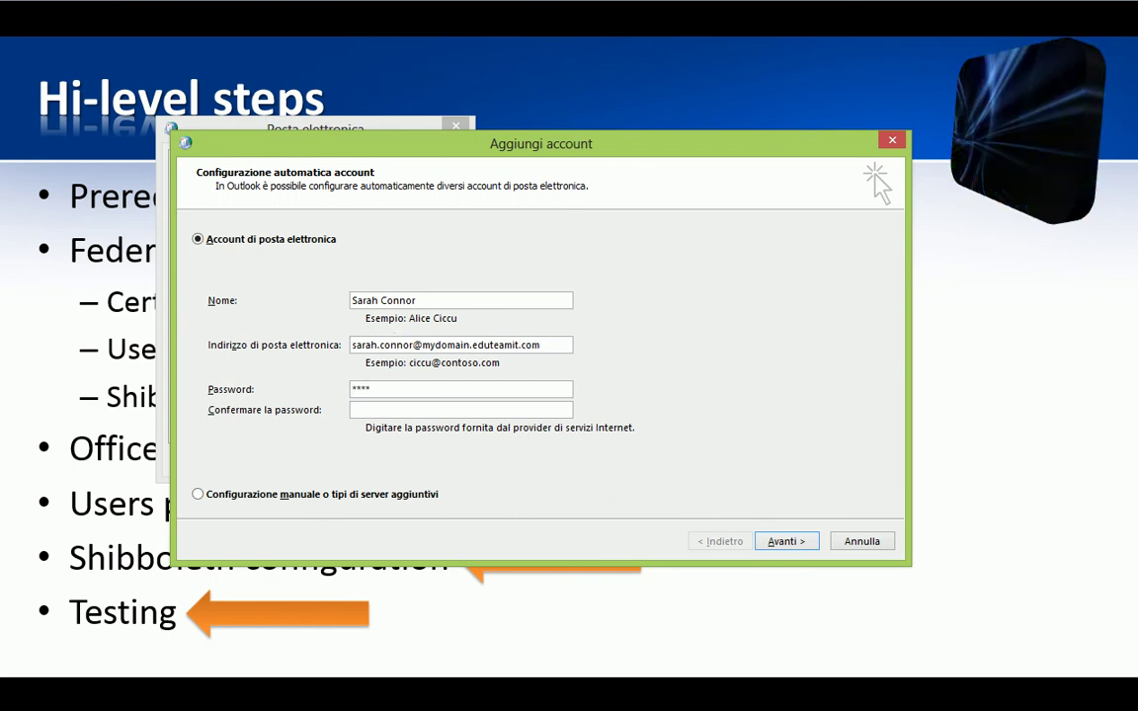
key(Tab)
Confirm the password, run automatic account configuration, and finish with Fine once all checks pass
text(*********)
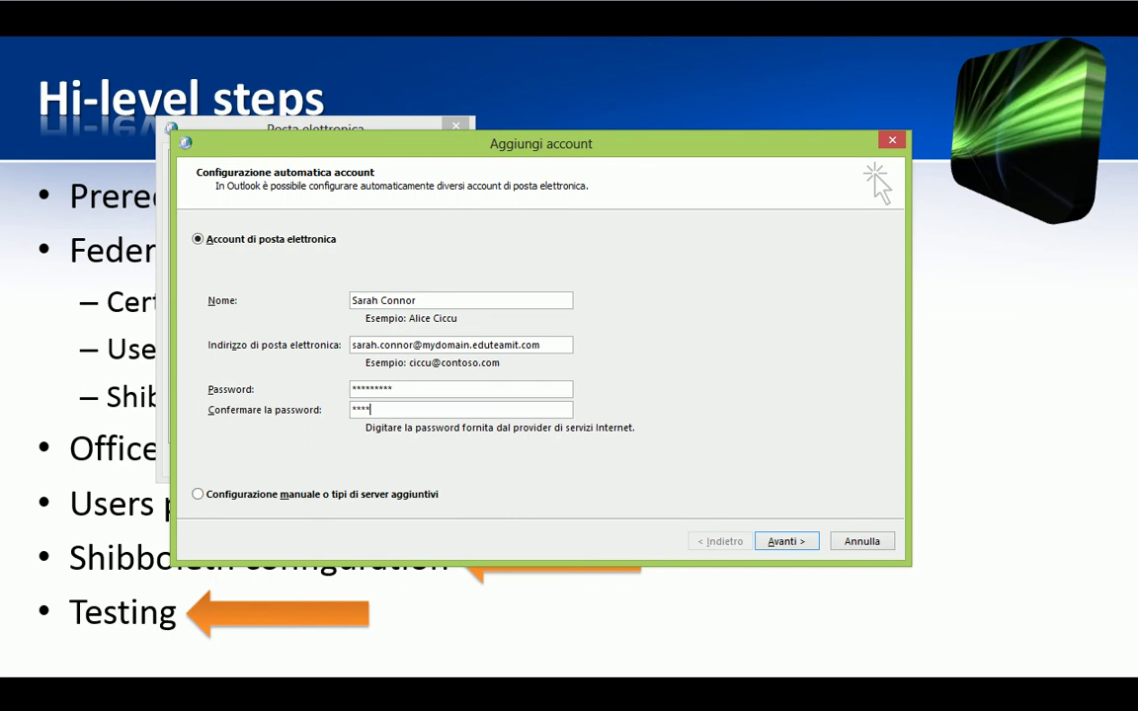
key(Return)
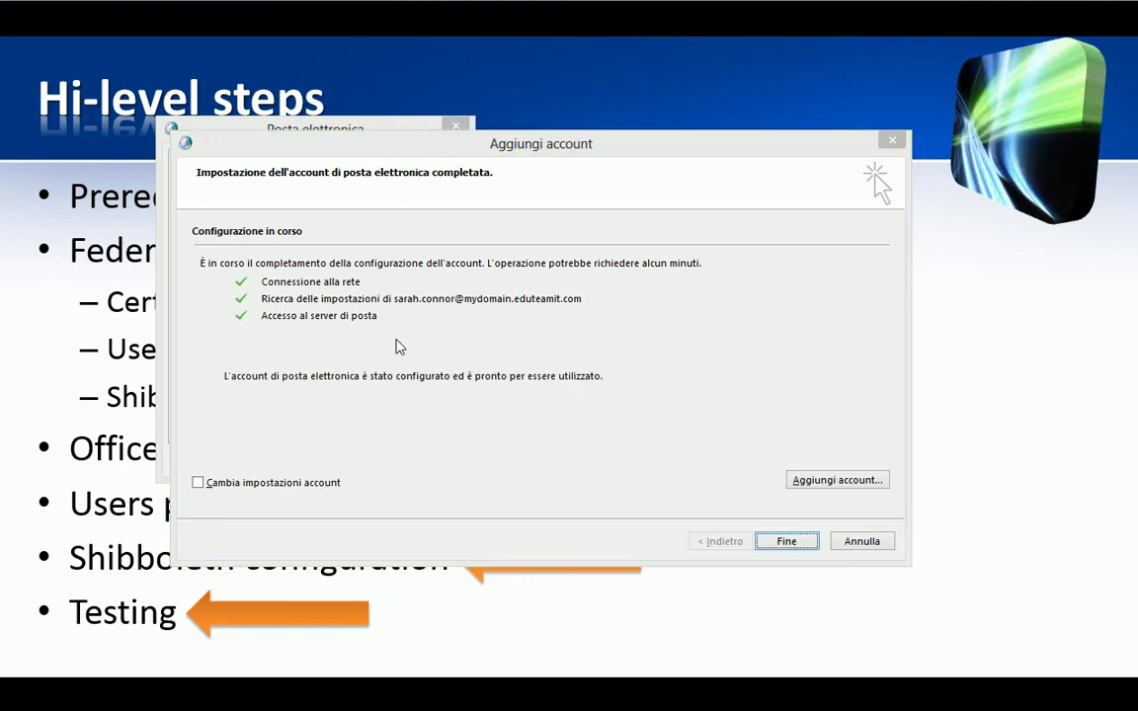
click(768, 546)
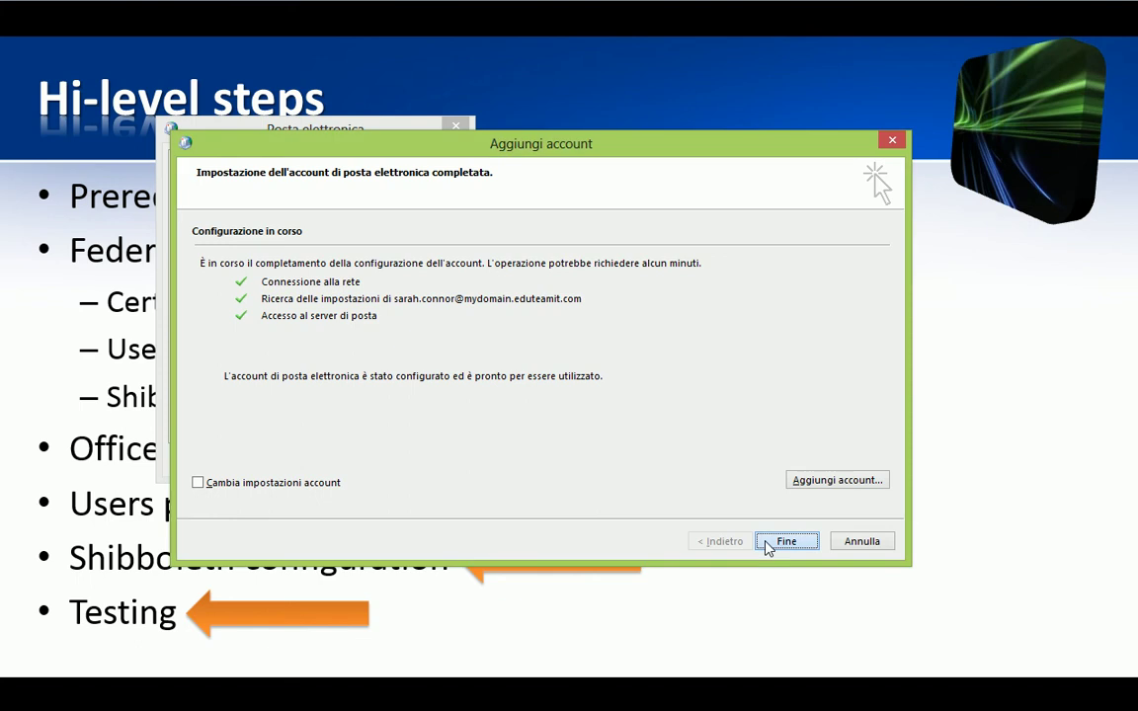